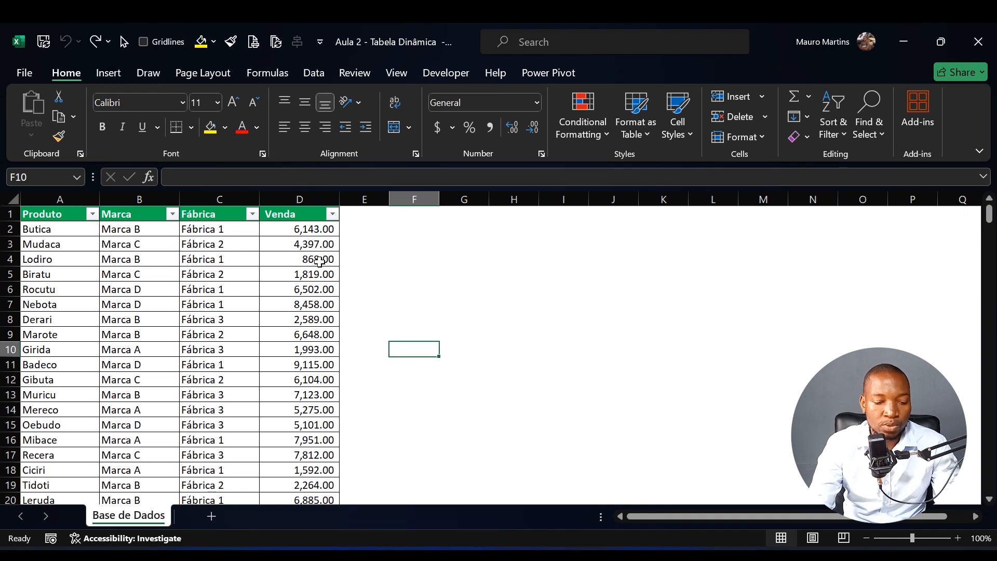
Look over the Produto, Marca, Fábrica and Venda columns of the sales data
left_click(147, 230)
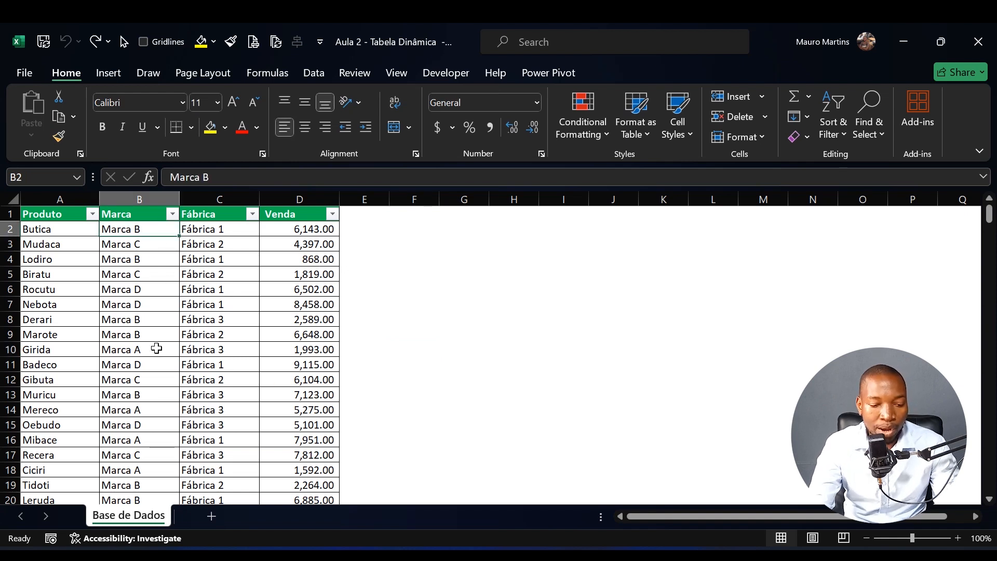
left_click(205, 246)
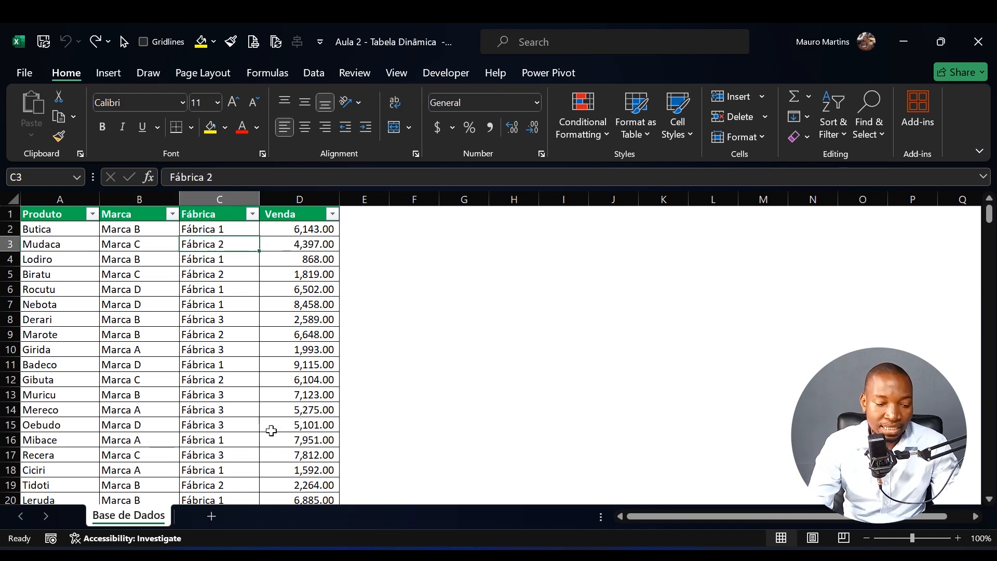
left_click(423, 375)
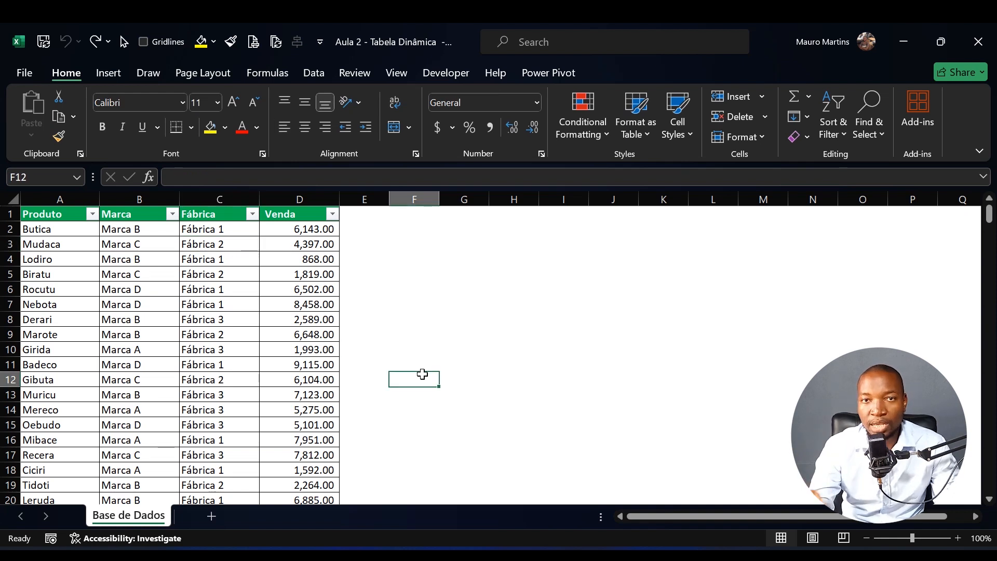
left_click(206, 363)
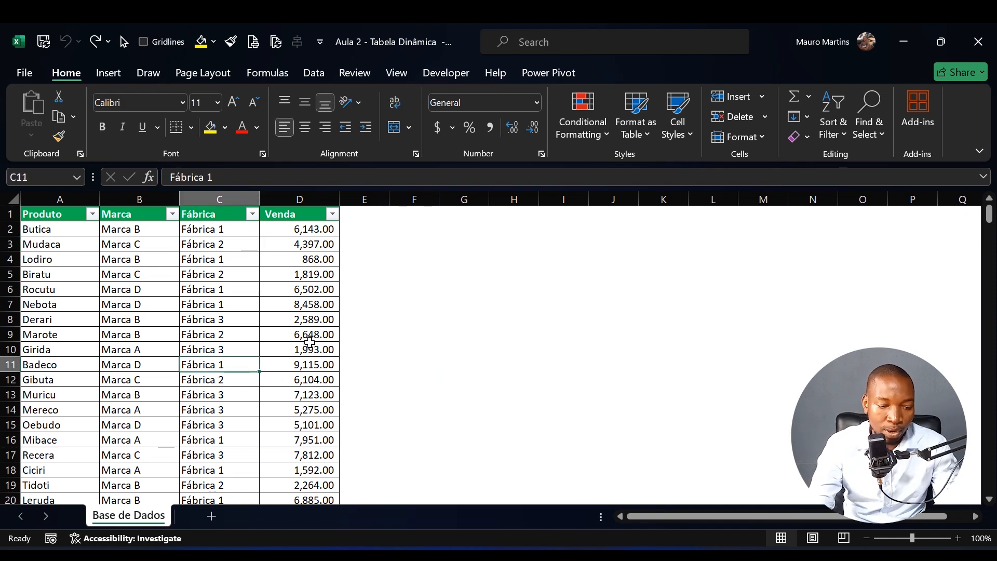
left_click(108, 73)
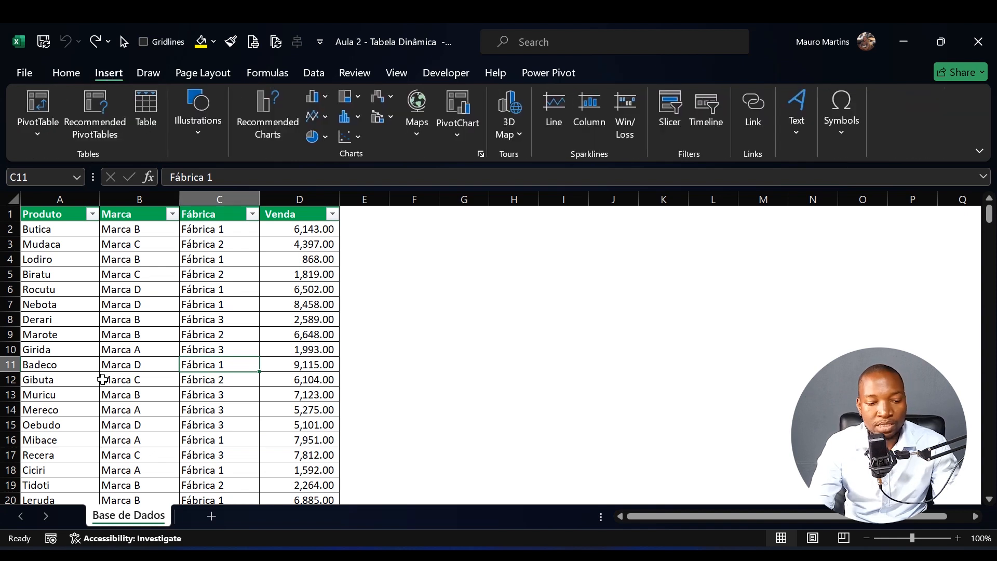
left_click_drag(92, 257, 335, 459)
left_click(461, 404)
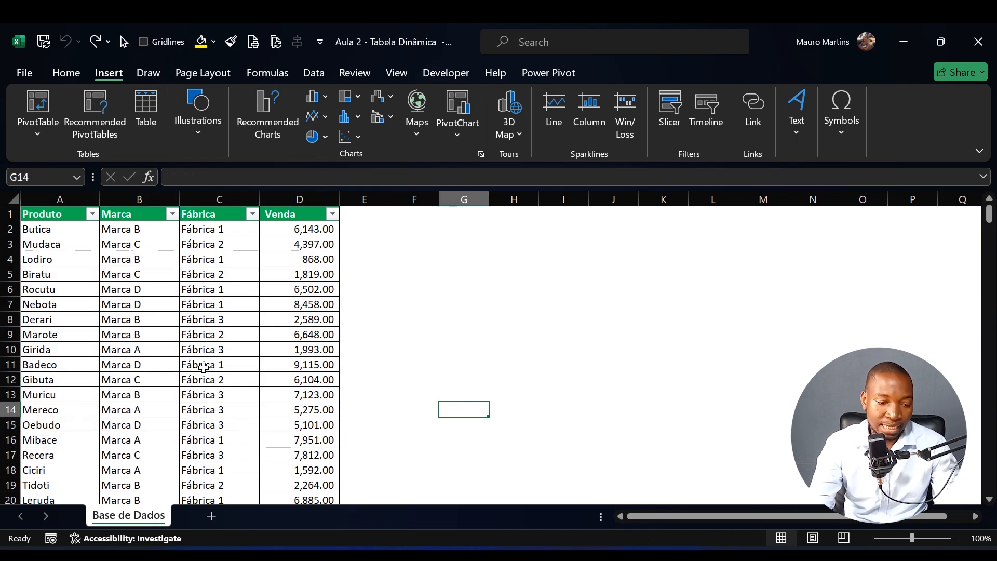
left_click_drag(62, 213, 194, 379)
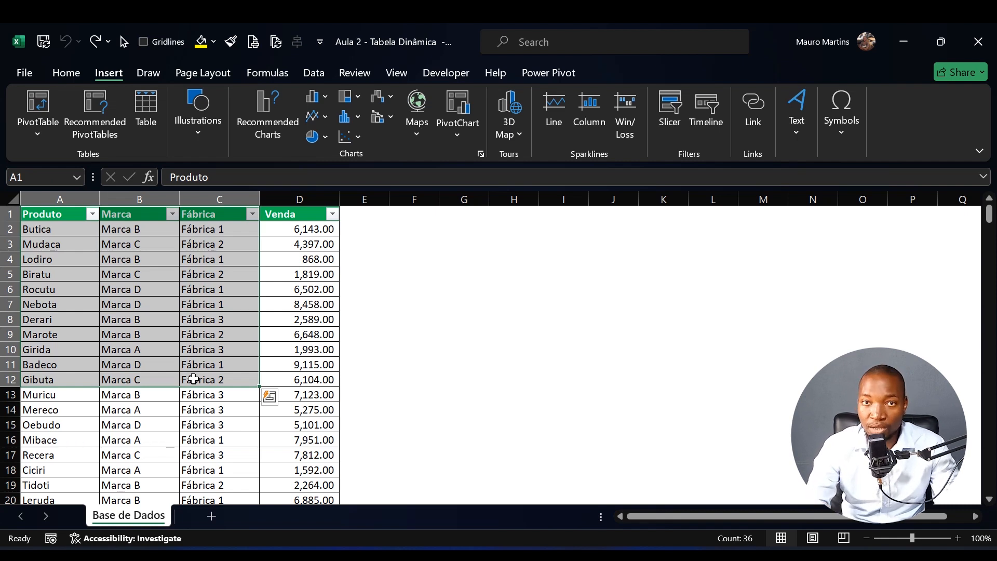
left_click(281, 337)
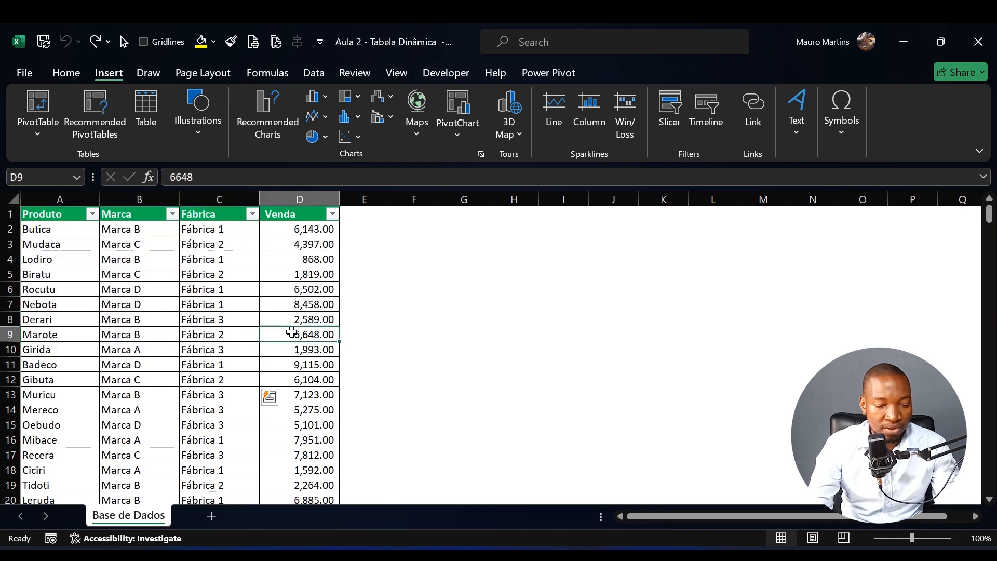
left_click(230, 405)
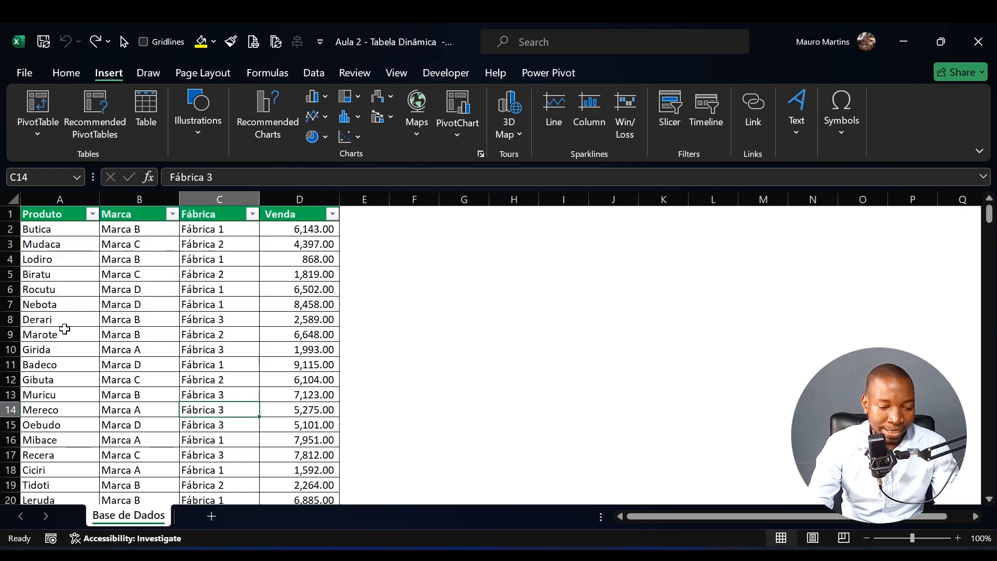
Convert the sales data range $A$1:$D$300 into a table with headers
left_click(225, 305)
left_click(200, 379)
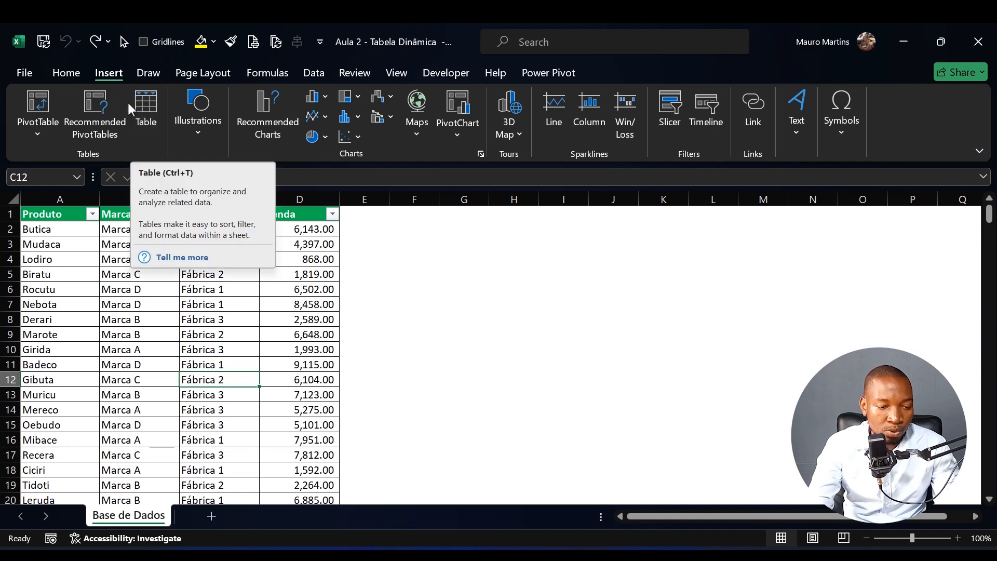
left_click(144, 99)
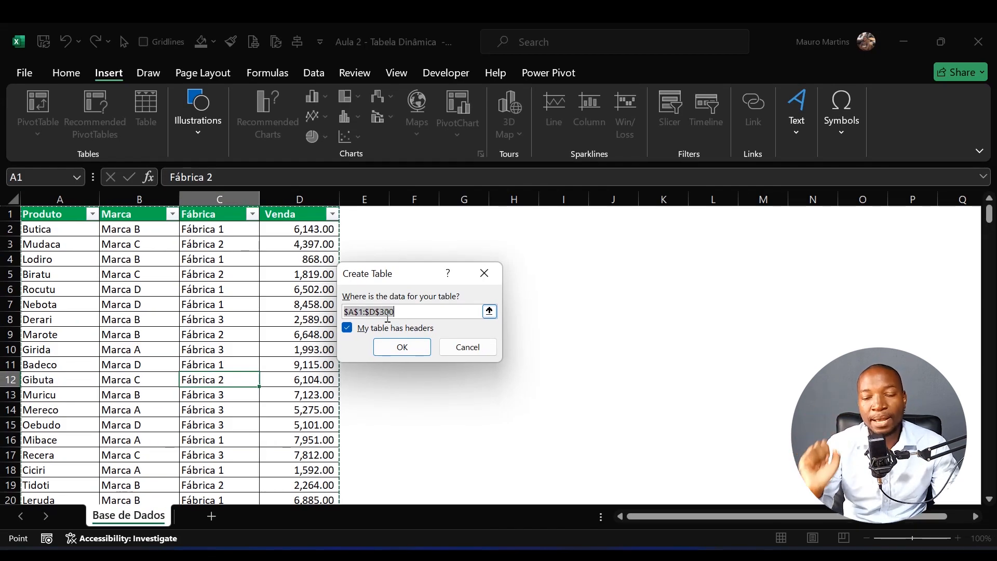
left_click(403, 347)
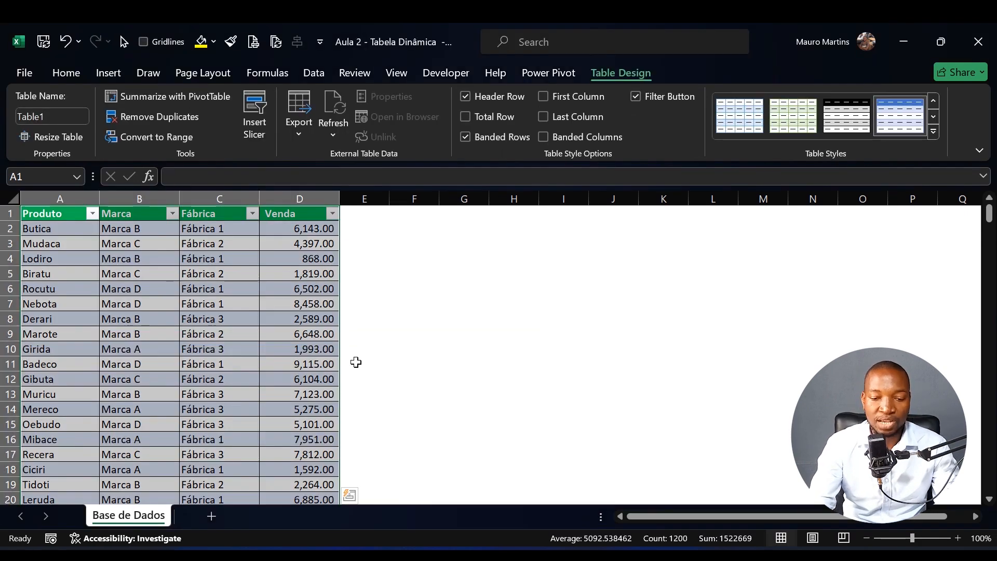
left_click(428, 345)
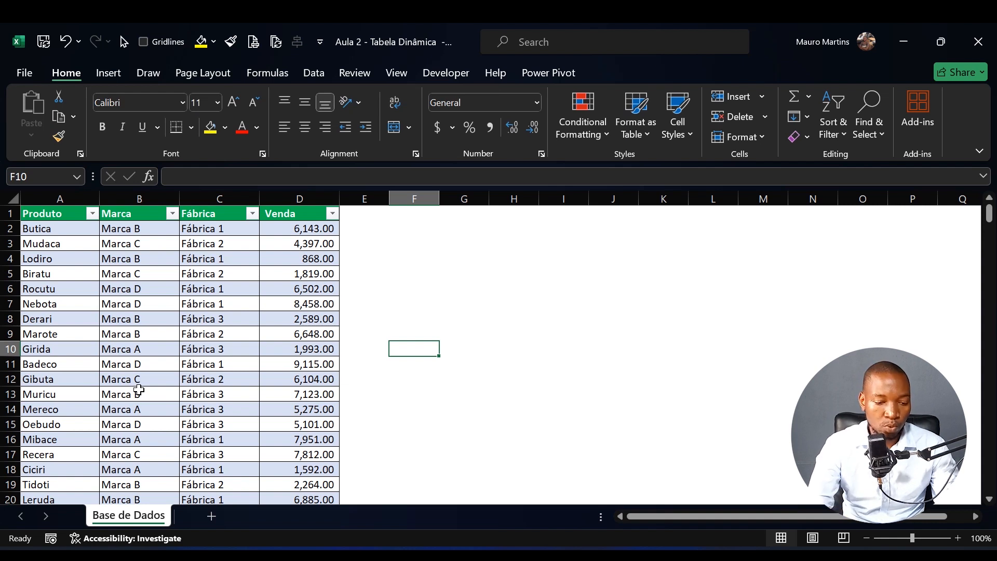
Rename the sales data table as Base
left_click(218, 290)
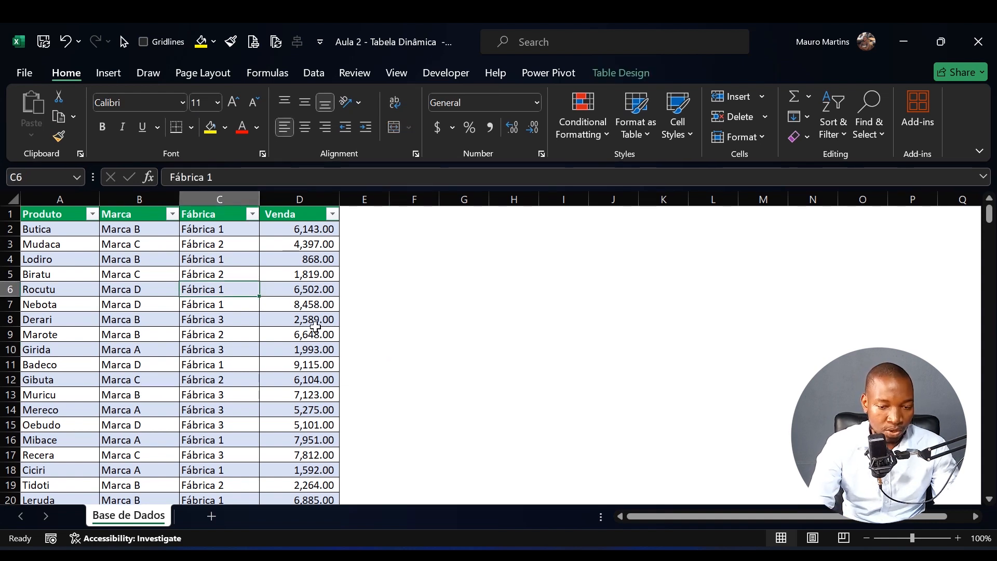
left_click(631, 72)
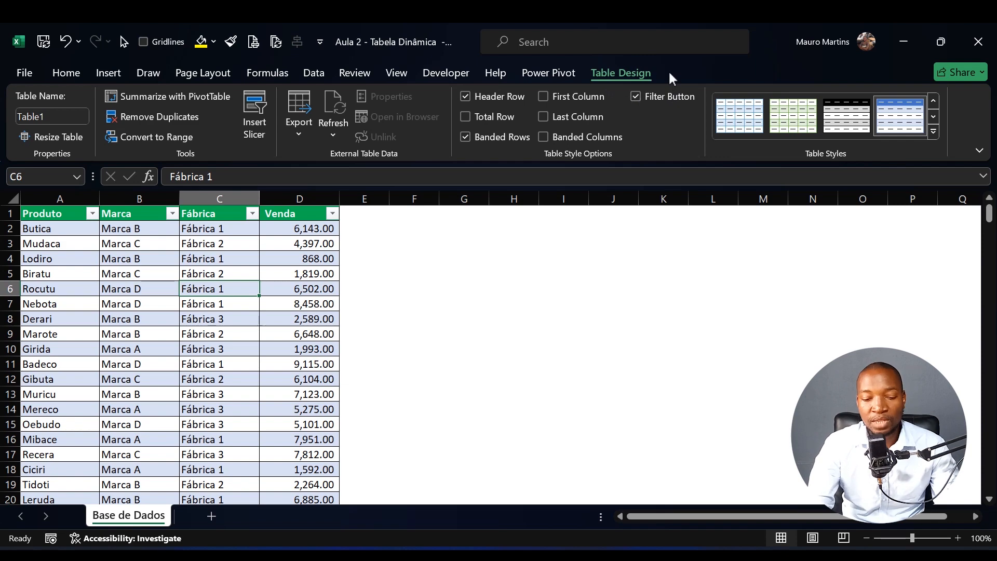
left_click(566, 330)
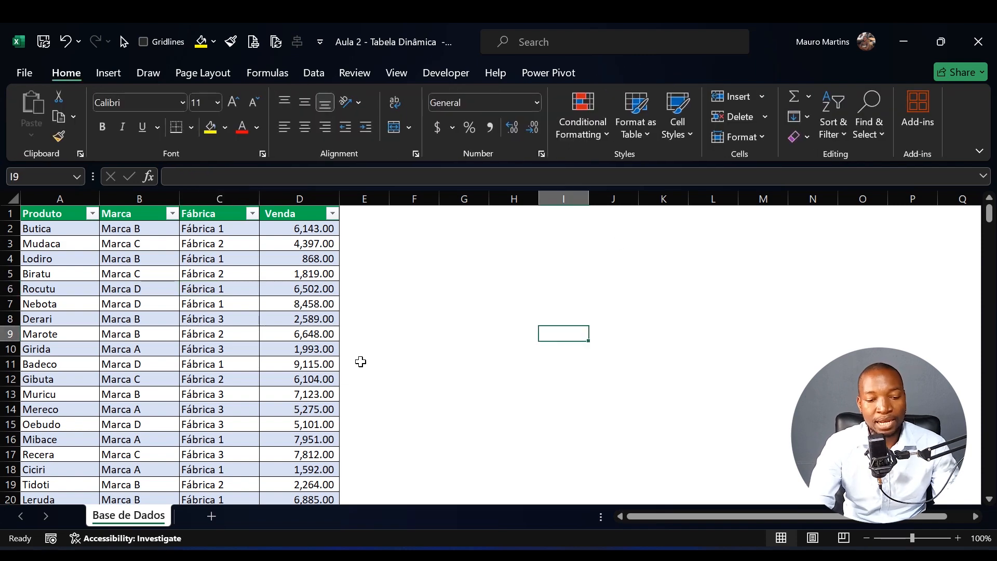
left_click(192, 338)
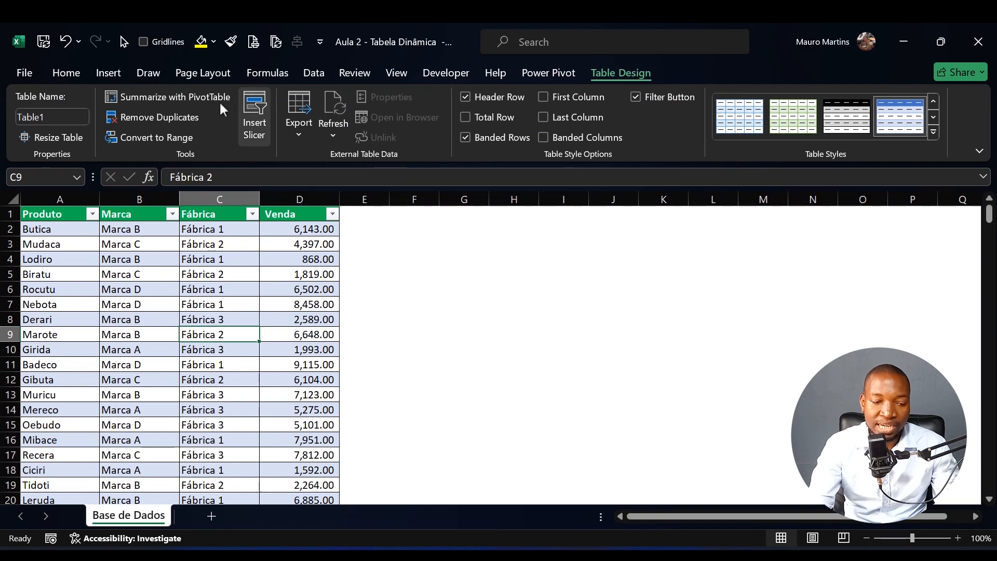
left_click(72, 118)
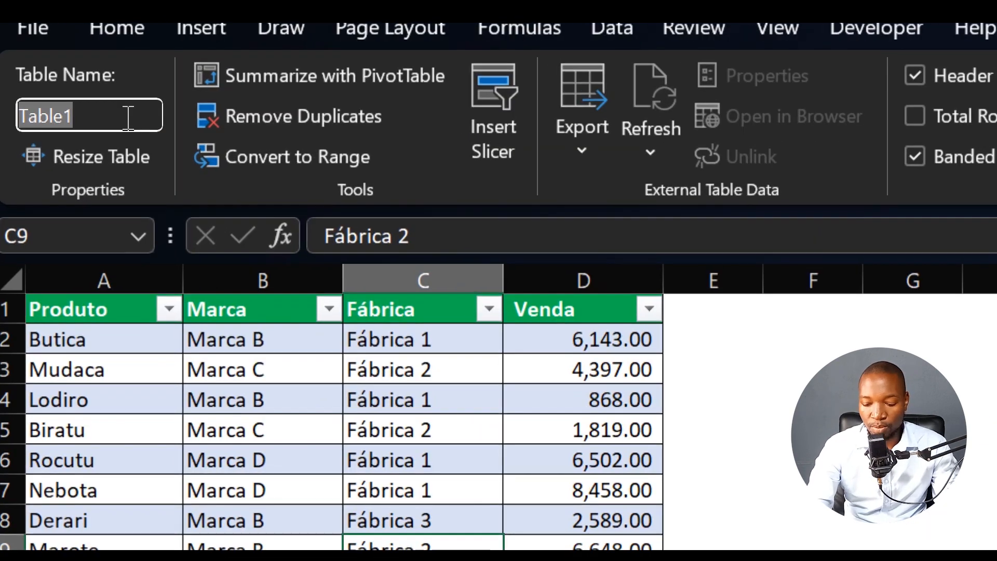
key("BackSpace")
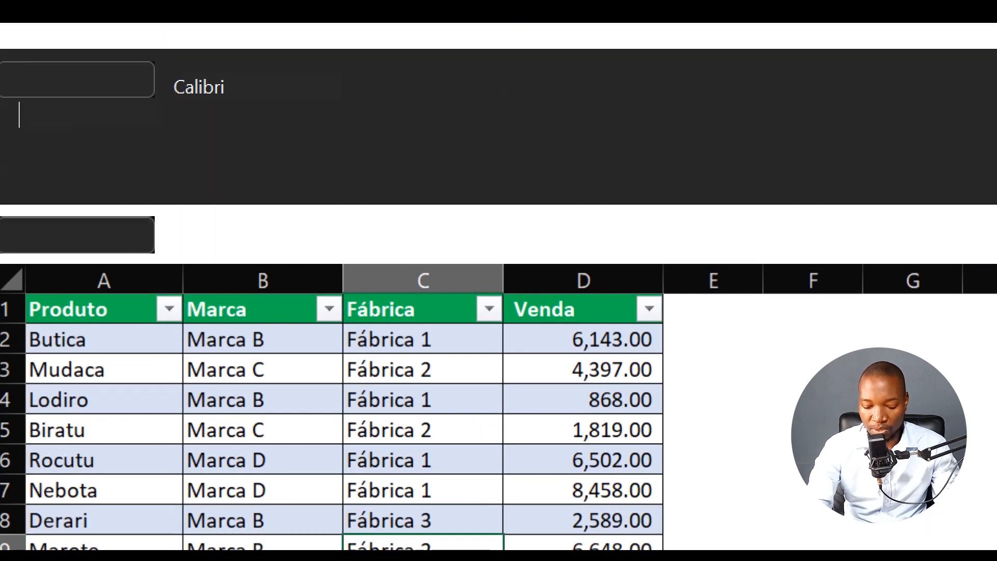
type("Base")
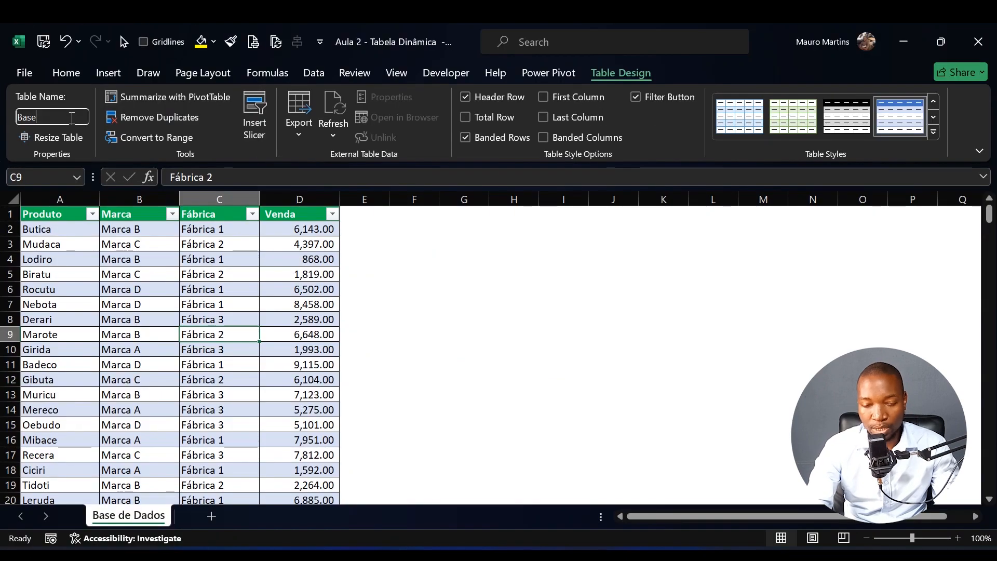
key("Return")
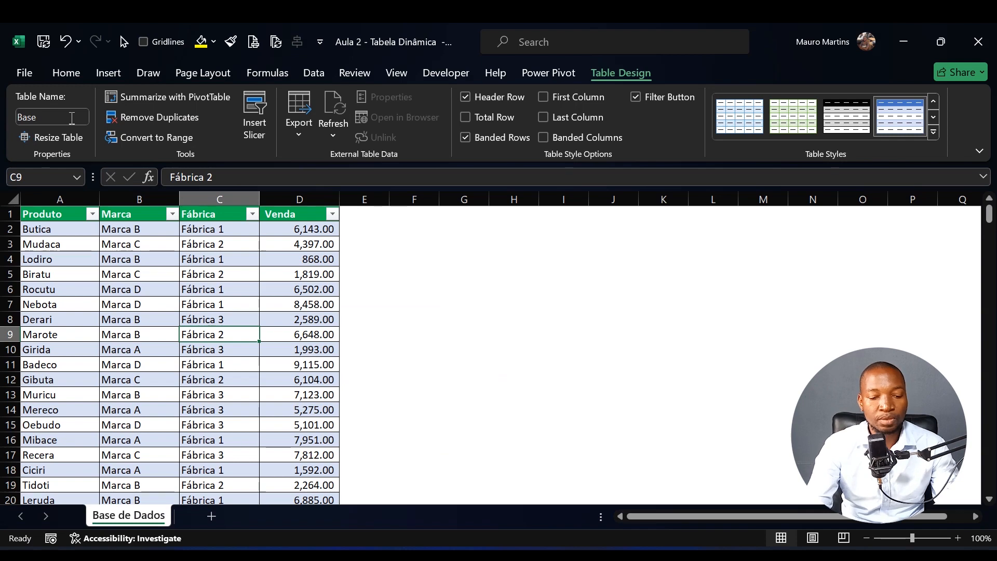
Insert a PivotTable sourced from the table "base" in the existing worksheet at cell F1 of Base de Dados
left_click(386, 256)
left_click(407, 225)
left_click(421, 216)
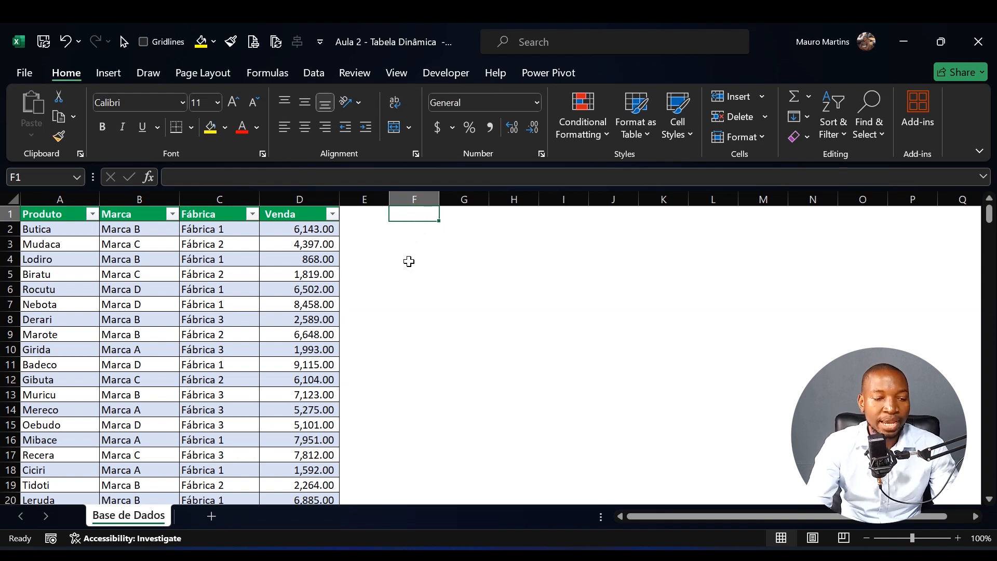
left_click(118, 73)
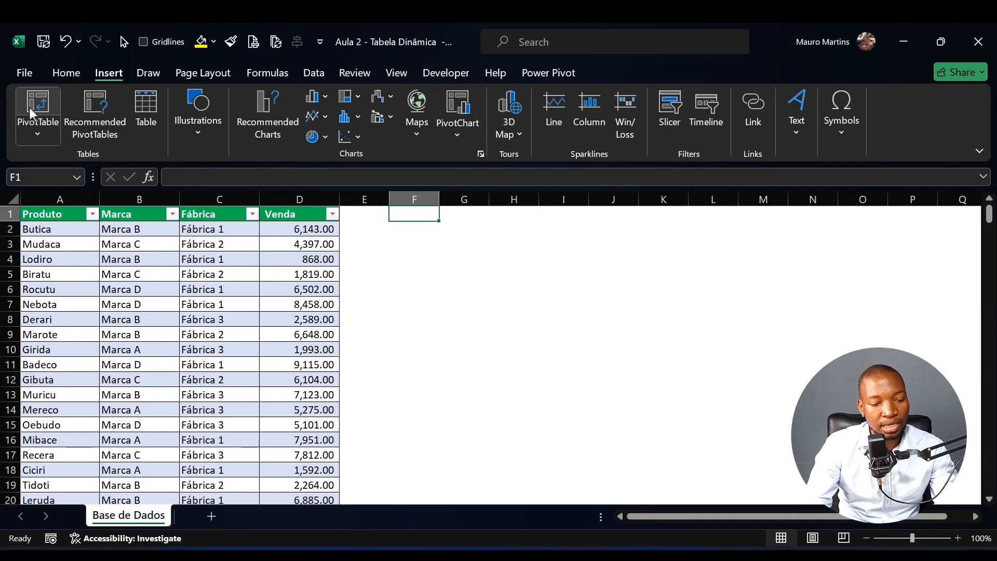
left_click(38, 107)
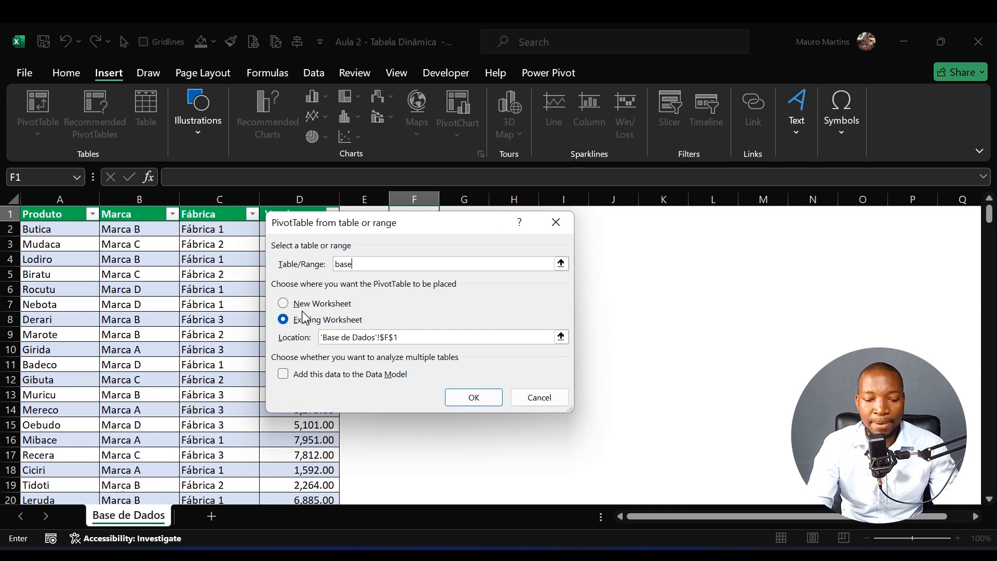
left_click_drag(383, 224, 600, 224)
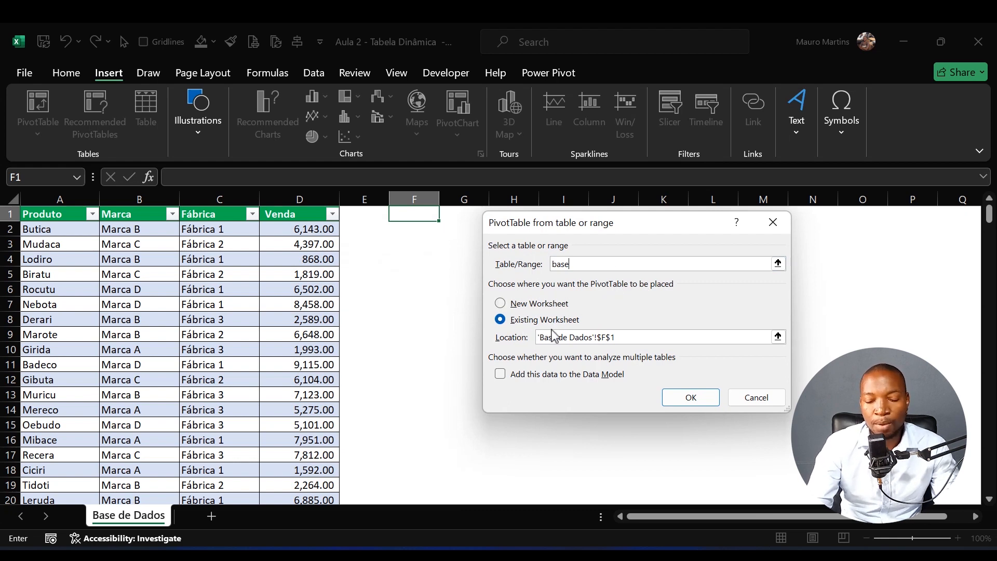
left_click(587, 337)
left_click(596, 338)
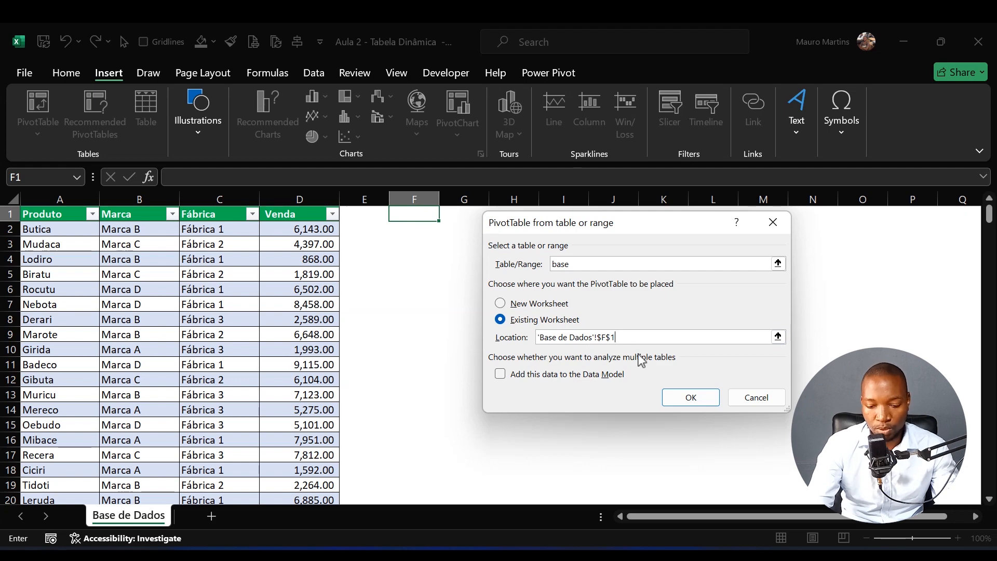
left_click(691, 398)
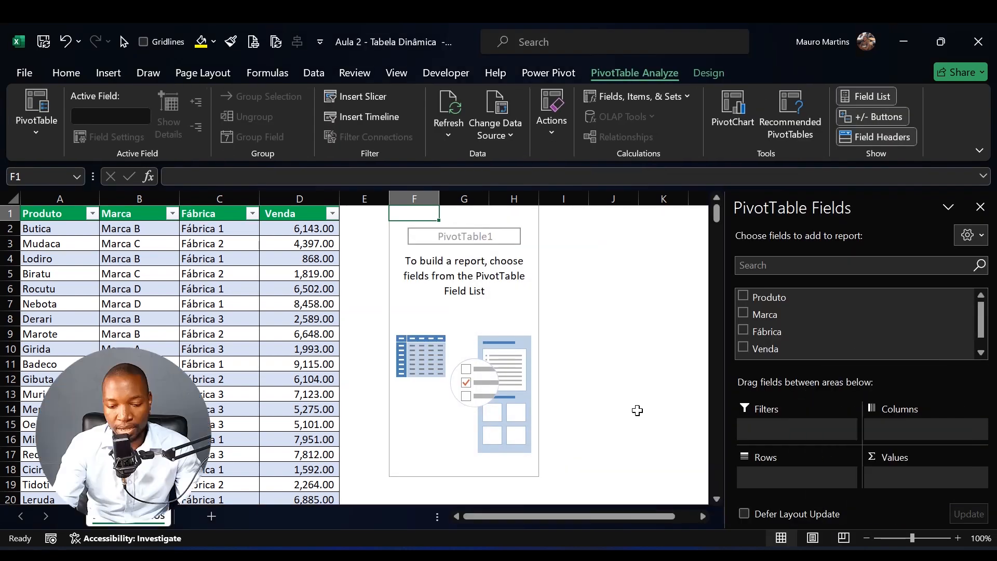
Collapse the ribbon, and add the Marca field to the PivotTable's columns before moving it to the rows
double_click(634, 69)
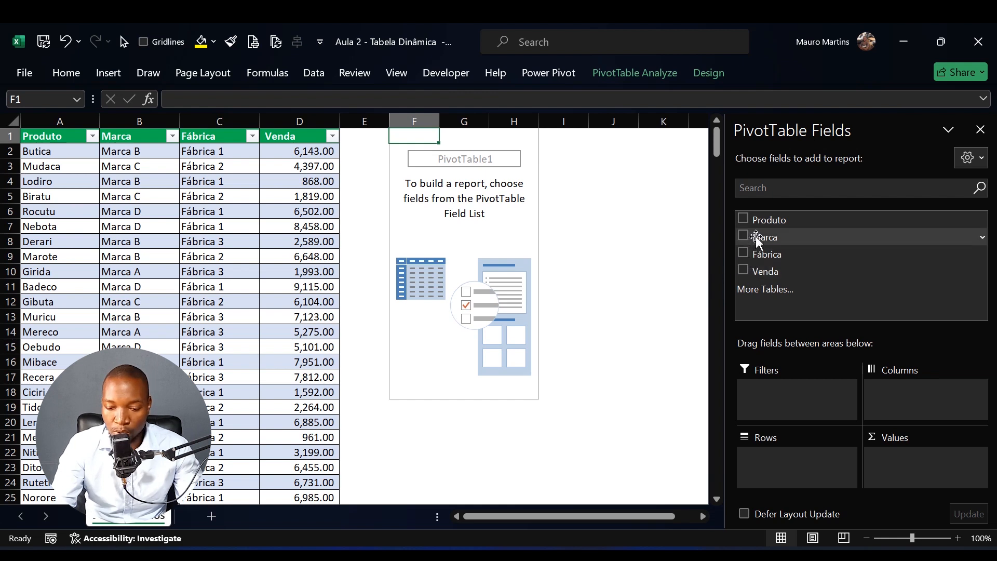
left_click_drag(769, 242, 891, 394)
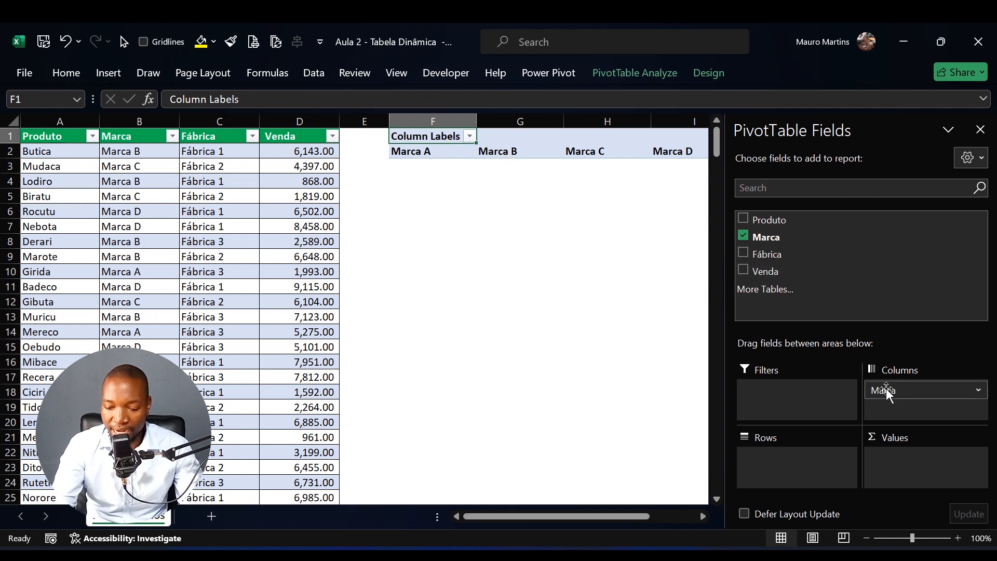
left_click_drag(899, 391, 783, 457)
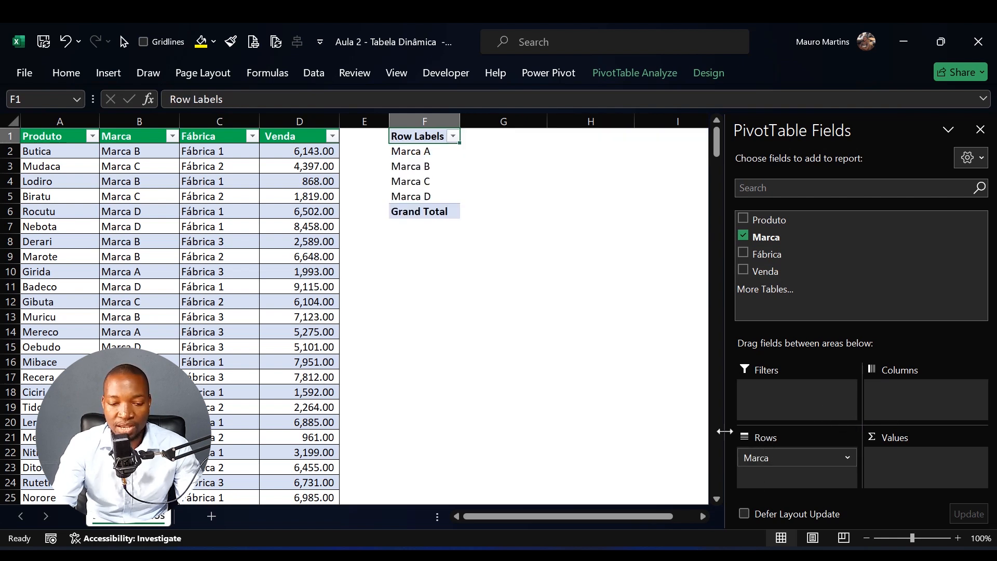
left_click(423, 151)
left_click_drag(423, 157, 424, 190)
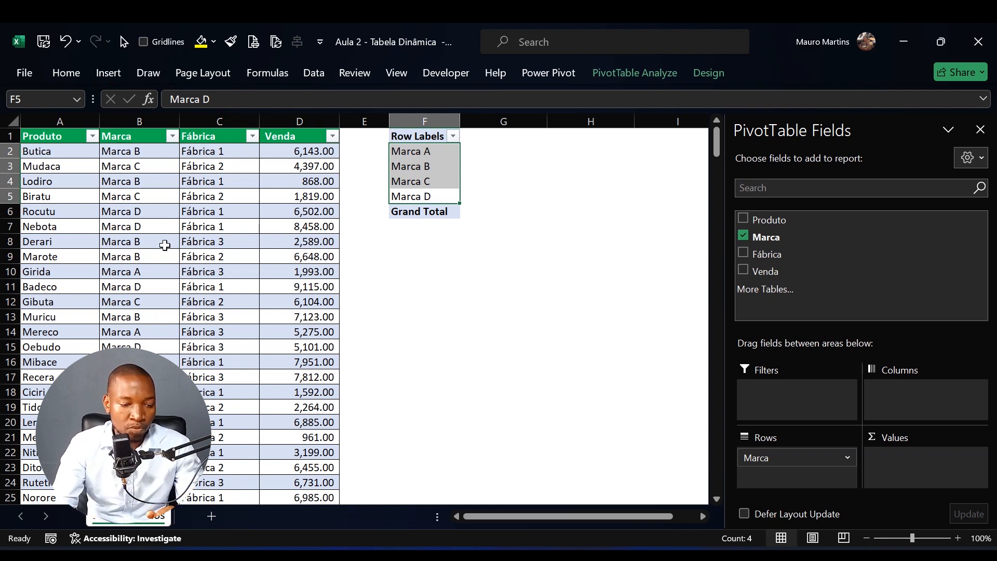
left_click(145, 199)
left_click(151, 167)
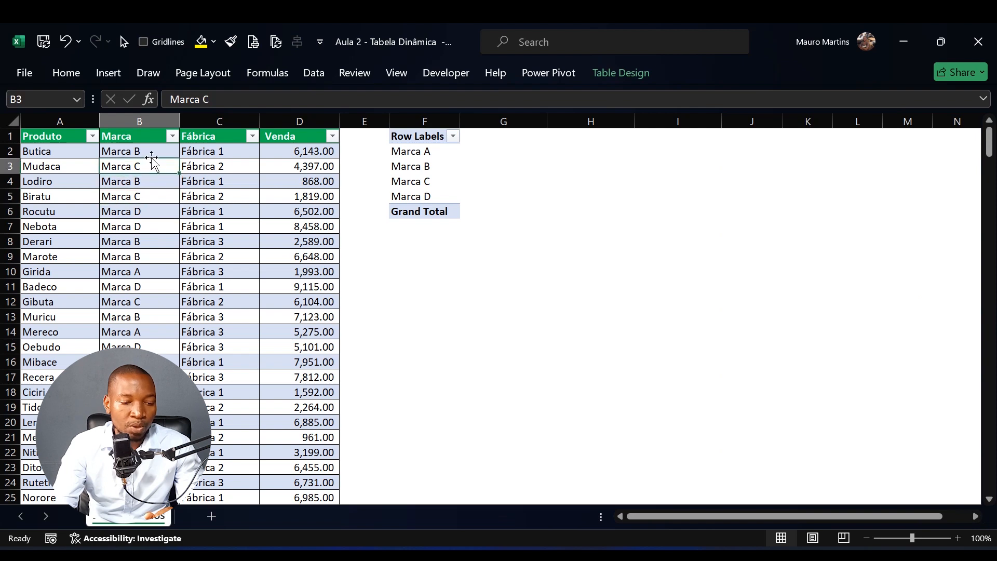
Add the Venda field to the PivotTable's values as a sum for each Marca
left_click(407, 136)
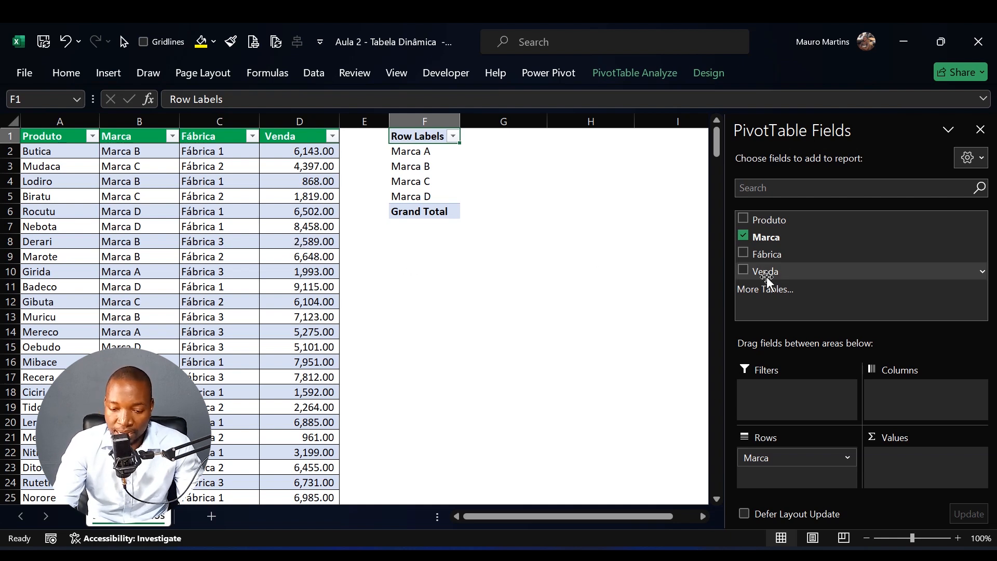
left_click_drag(769, 274, 892, 469)
left_click(515, 135)
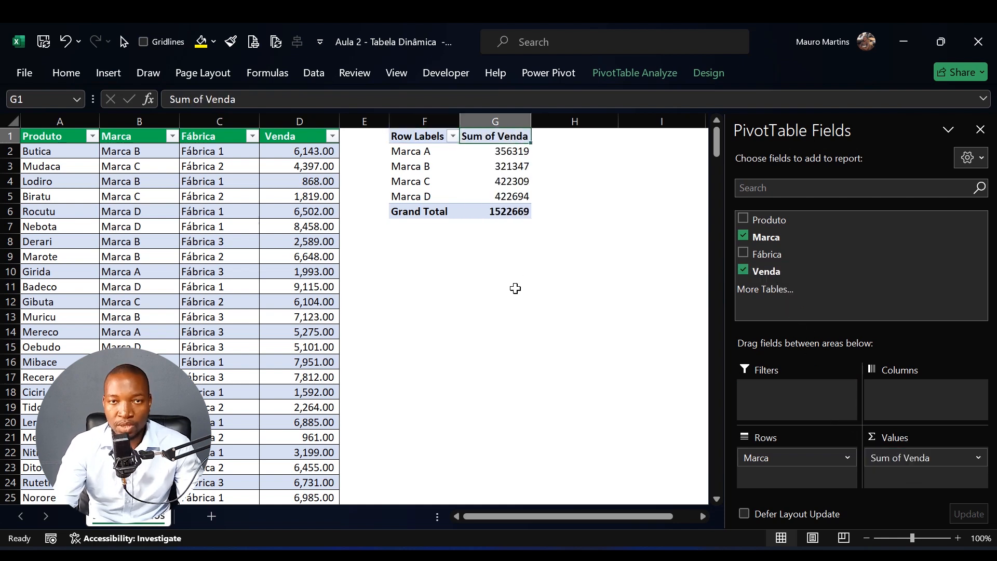
left_click_drag(501, 151, 513, 199)
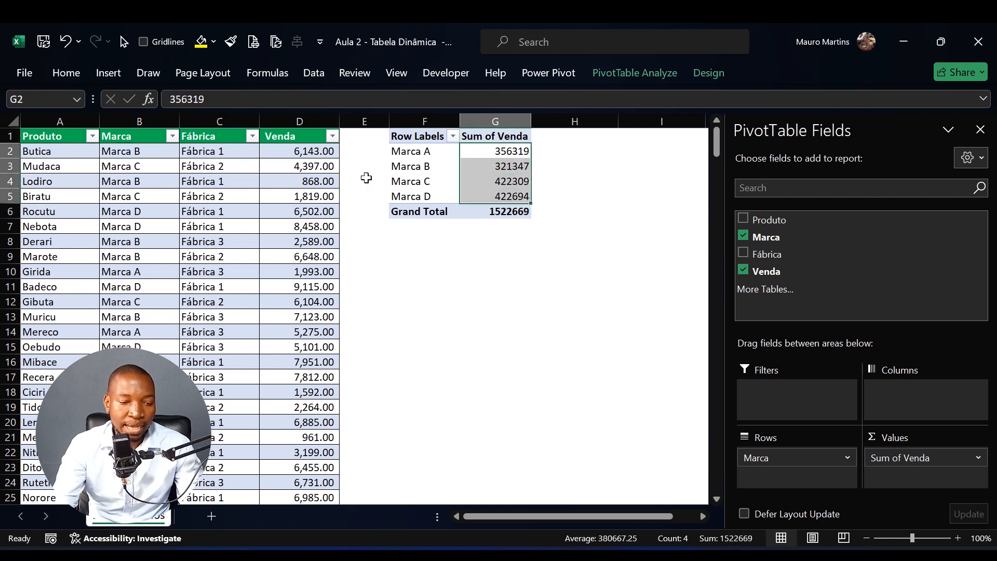
Apply the comma number format to the Sum of Venda values for Marca A to Marca D
left_click(65, 73)
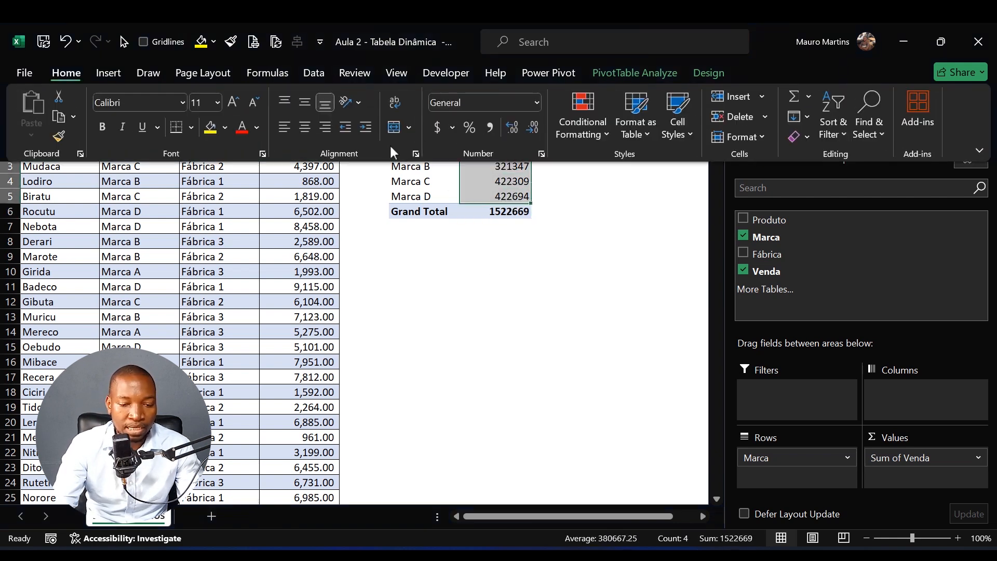
left_click(492, 127)
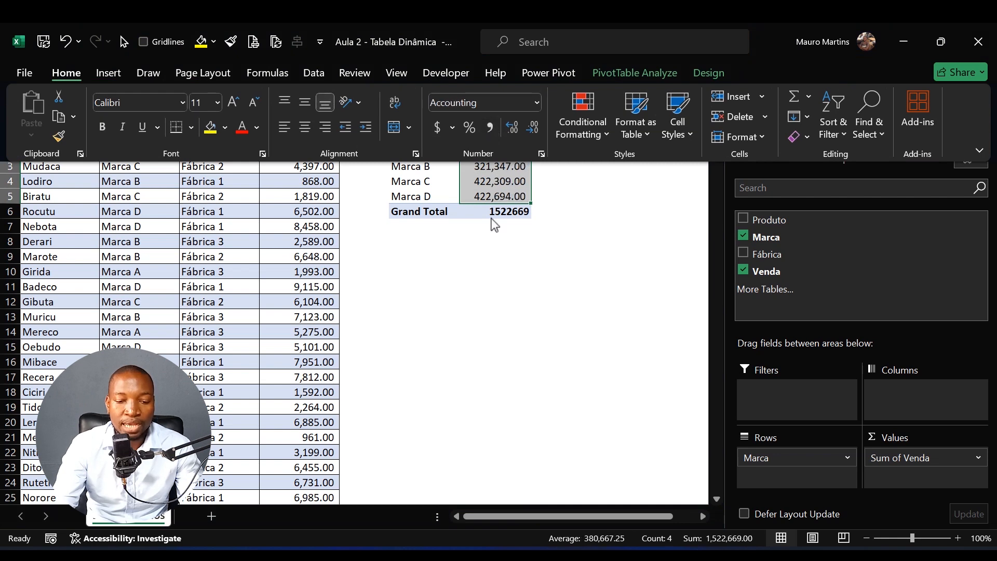
left_click(487, 284)
left_click(495, 242)
left_click_drag(484, 151, 488, 208)
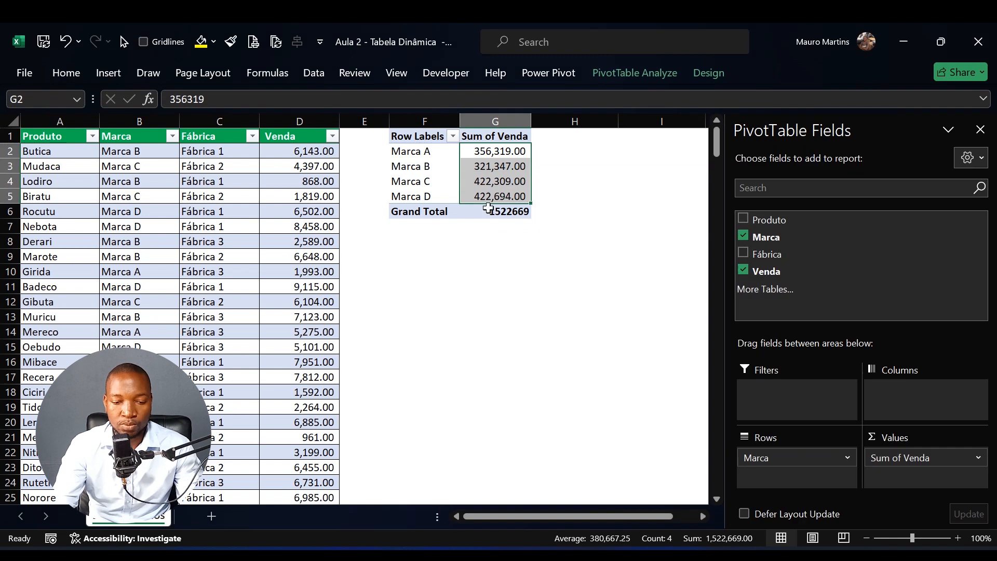
left_click(480, 327)
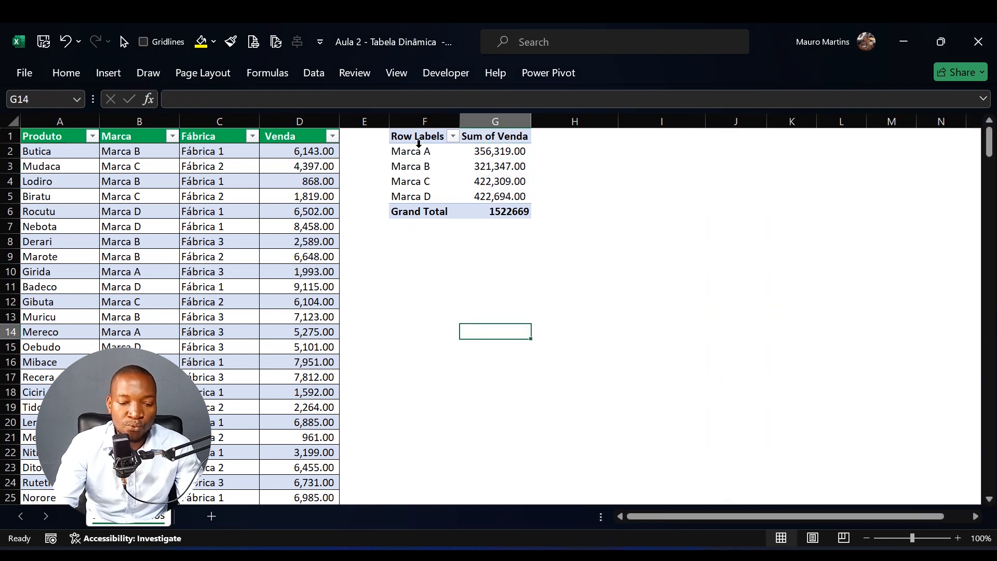
left_click_drag(426, 136, 486, 211)
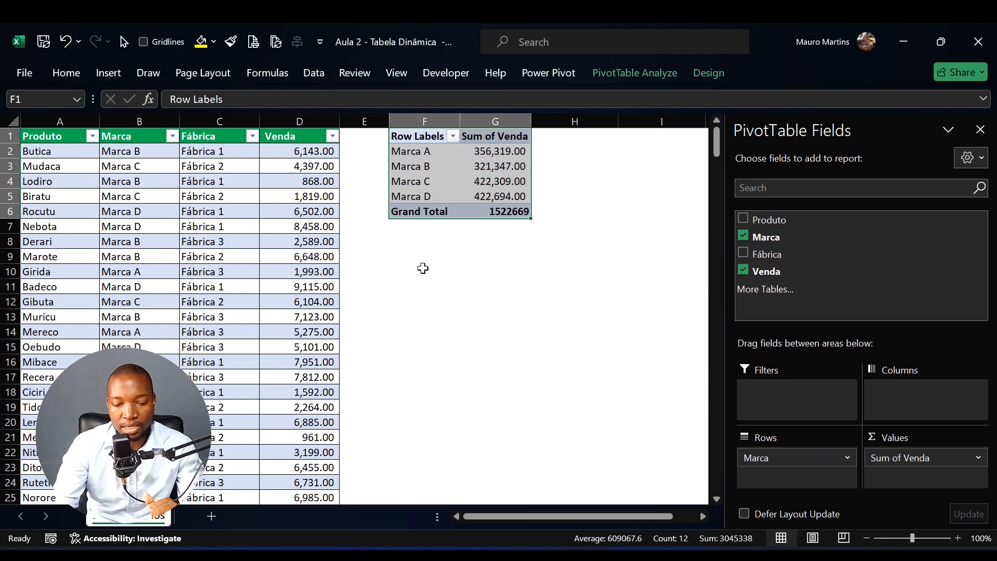
left_click_drag(425, 157, 457, 198)
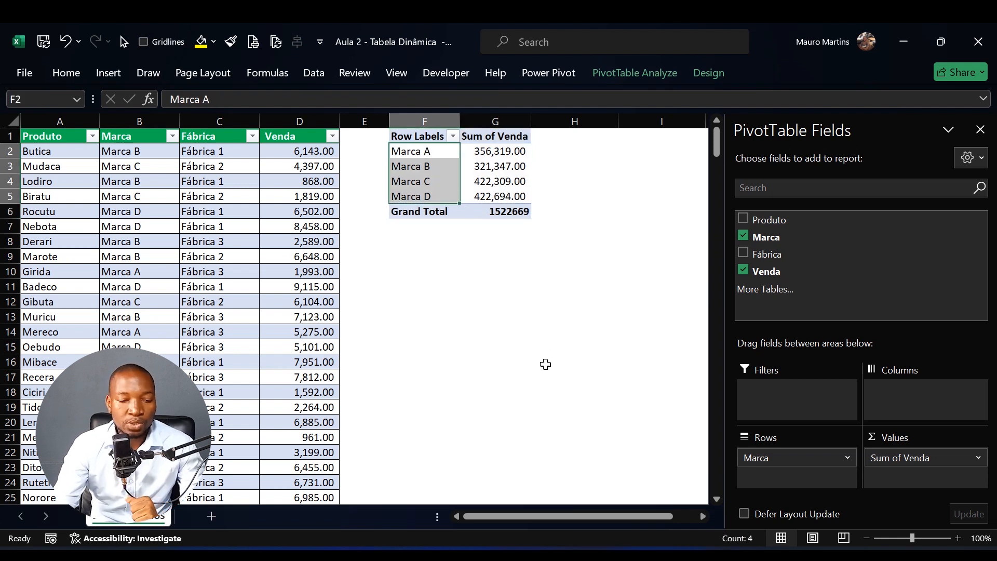
left_click_drag(212, 136, 225, 236)
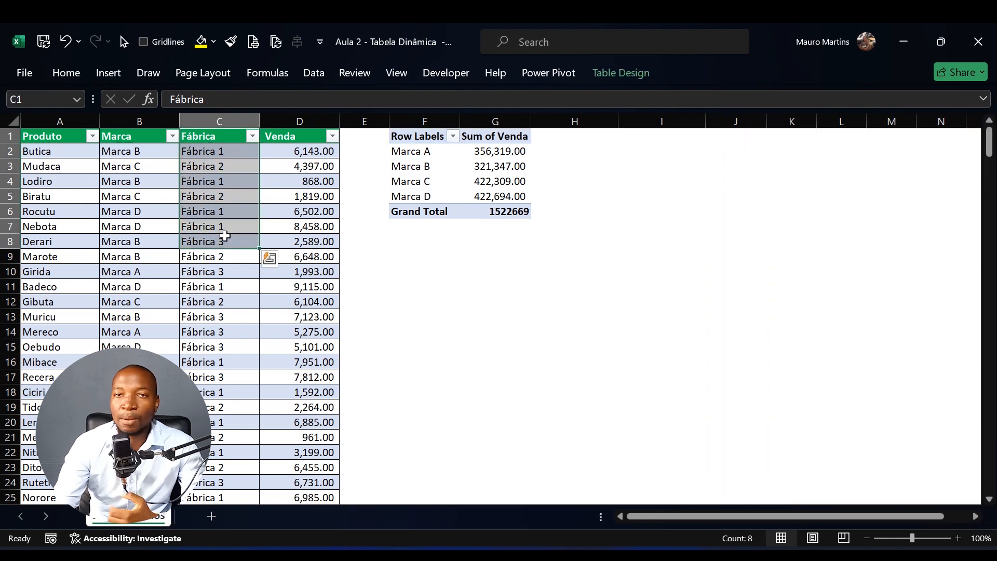
left_click(661, 376)
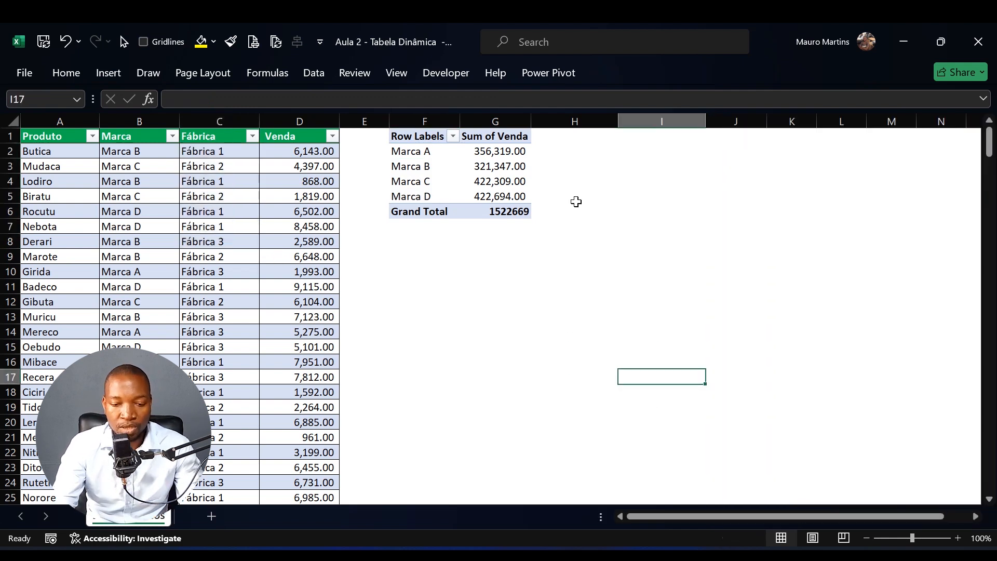
Narrow column H and insert a second PivotTable from the sales table in the existing worksheet at cell I1
left_click(643, 134)
left_click_drag(618, 121, 559, 122)
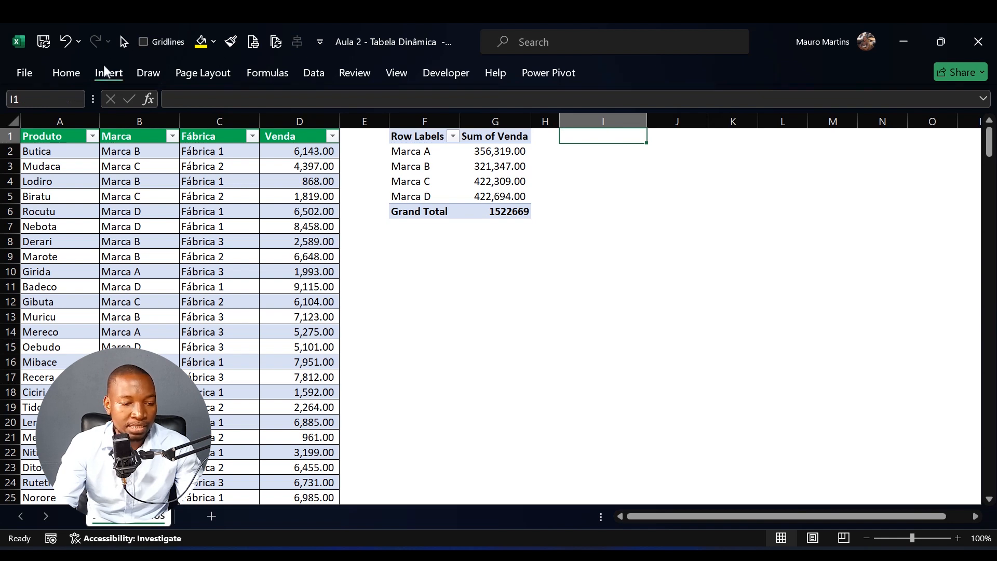
left_click(106, 72)
left_click(37, 112)
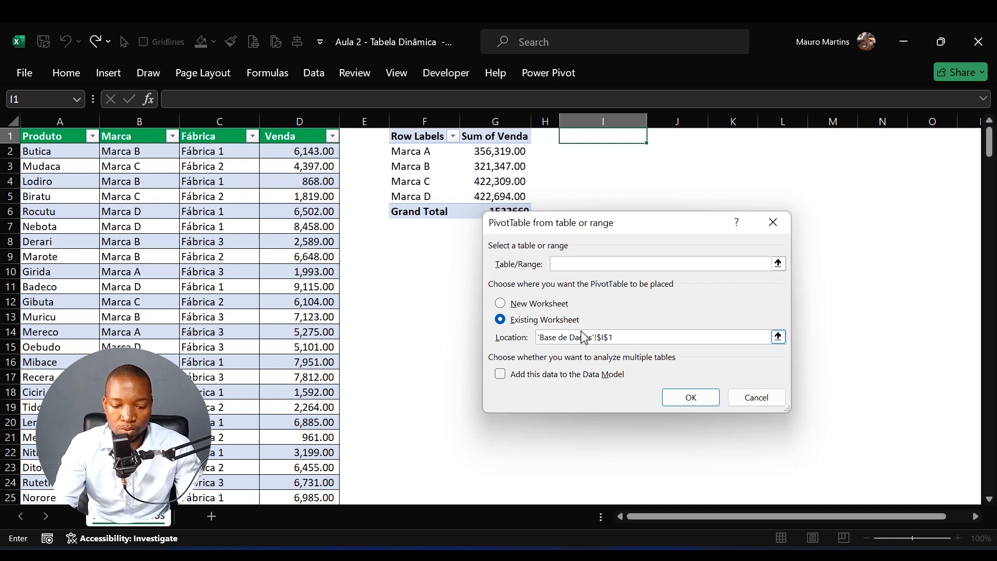
left_click(691, 399)
Add the Fábrica field to the second PivotTable's rows and the Venda field to its values as a sum
left_click(702, 517)
left_click(703, 518)
left_click(702, 517)
left_click_drag(602, 518, 496, 518)
left_click_drag(299, 302, 300, 317)
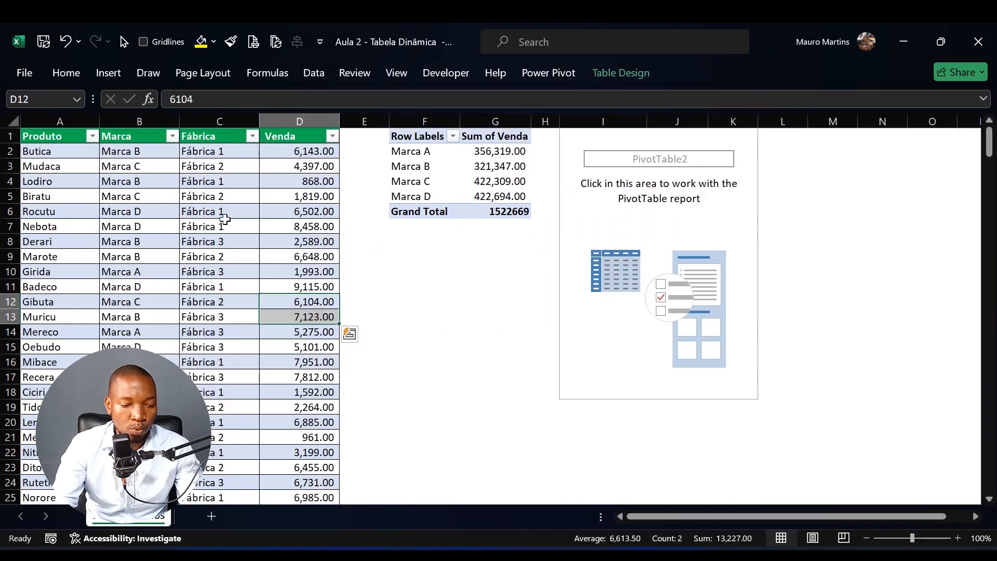
left_click(576, 134)
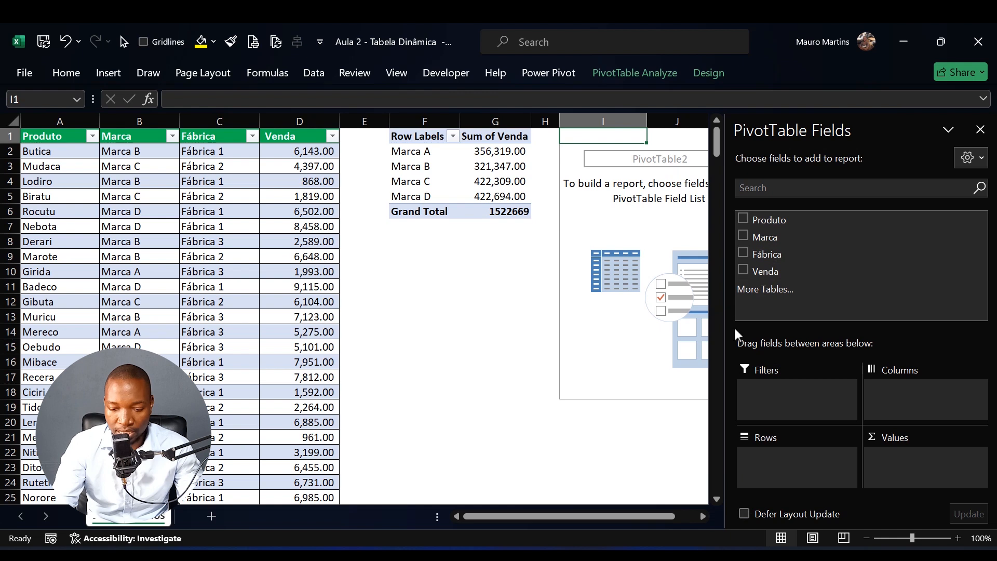
left_click(743, 253)
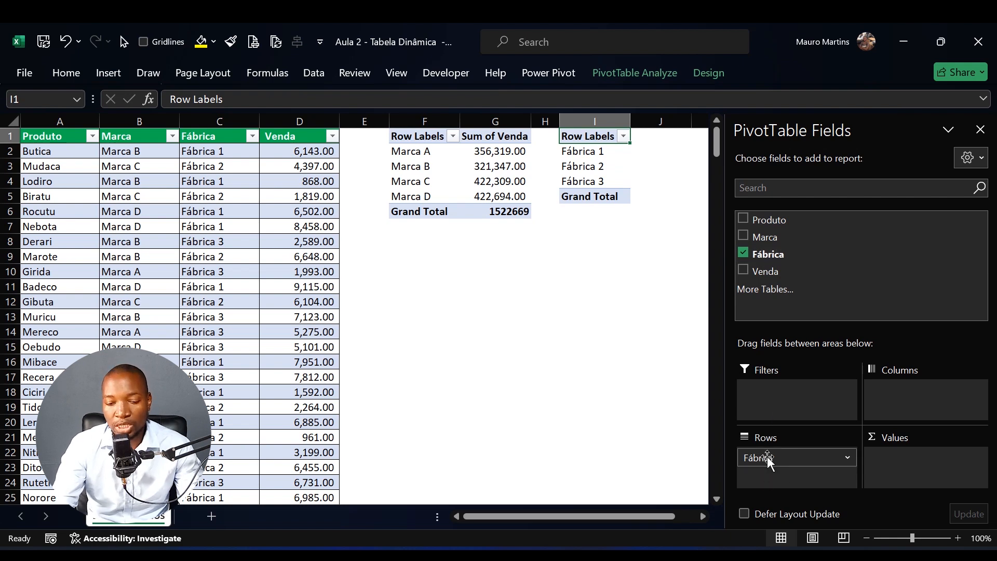
left_click(594, 152)
left_click(576, 165)
left_click(591, 181)
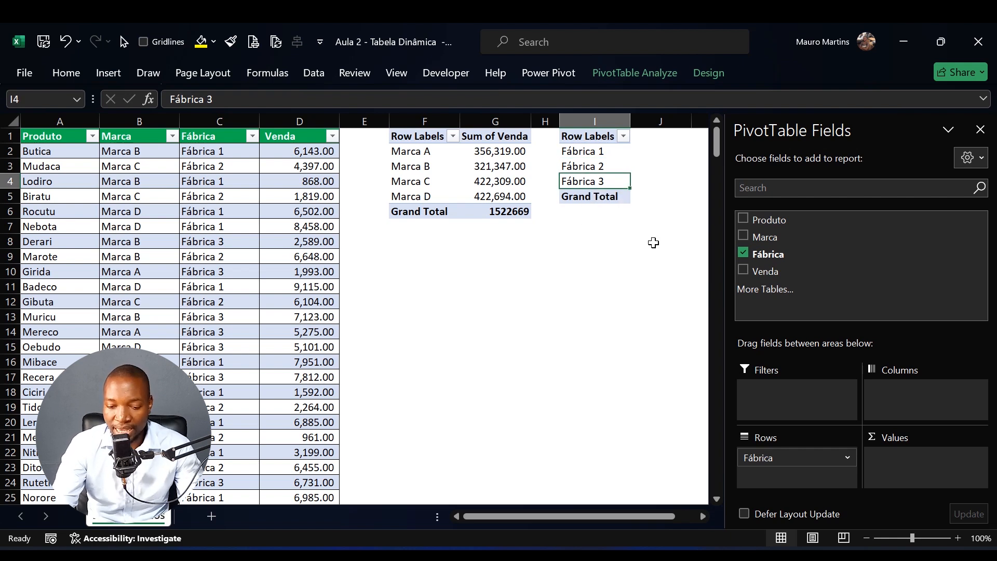
left_click(743, 270)
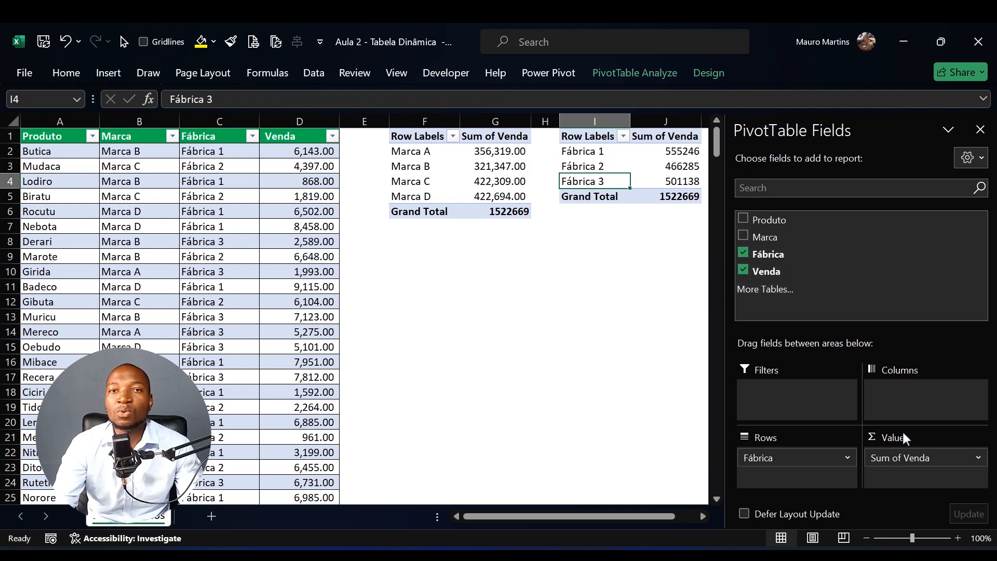
left_click_drag(678, 151, 673, 182)
Apply the comma number format to the Sum of Venda values for Fábrica 1 to Fábrica 3
left_click_drag(652, 516, 663, 515)
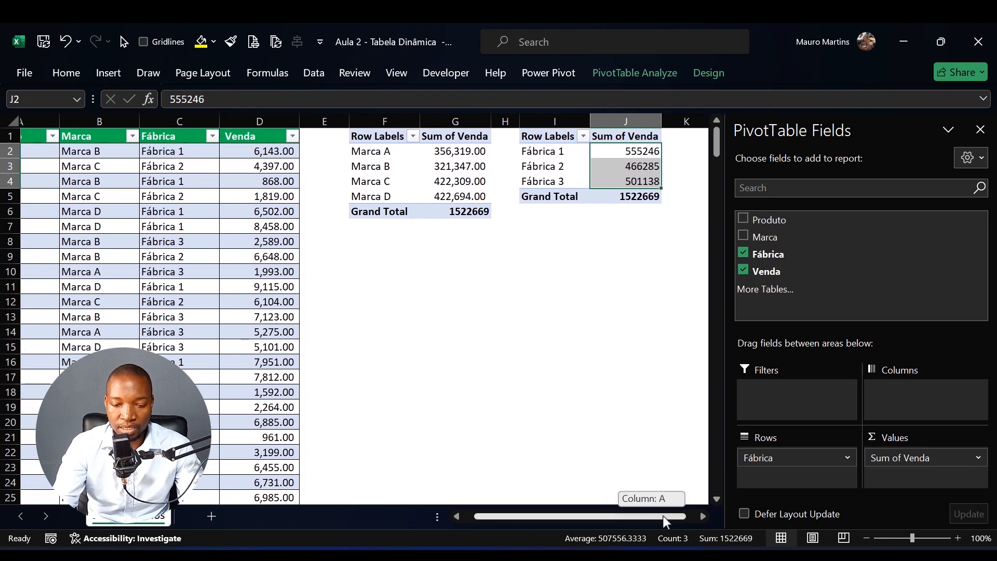
left_click(644, 376)
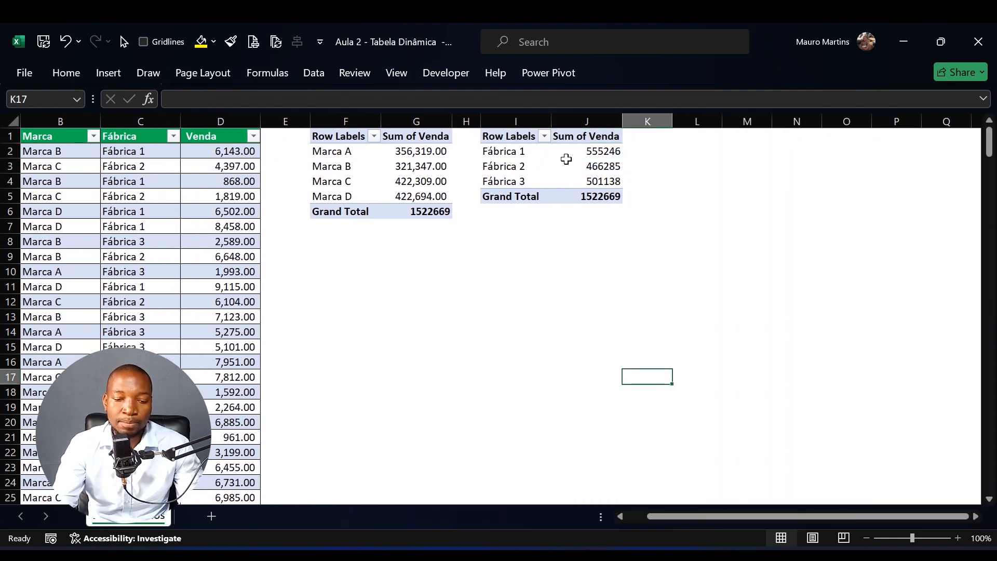
left_click_drag(587, 151, 590, 181)
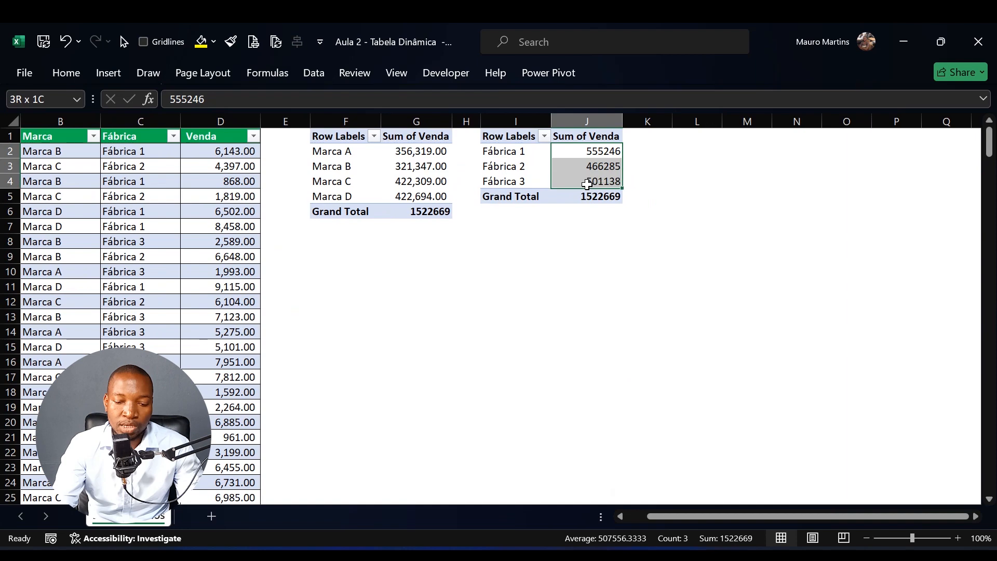
left_click(61, 76)
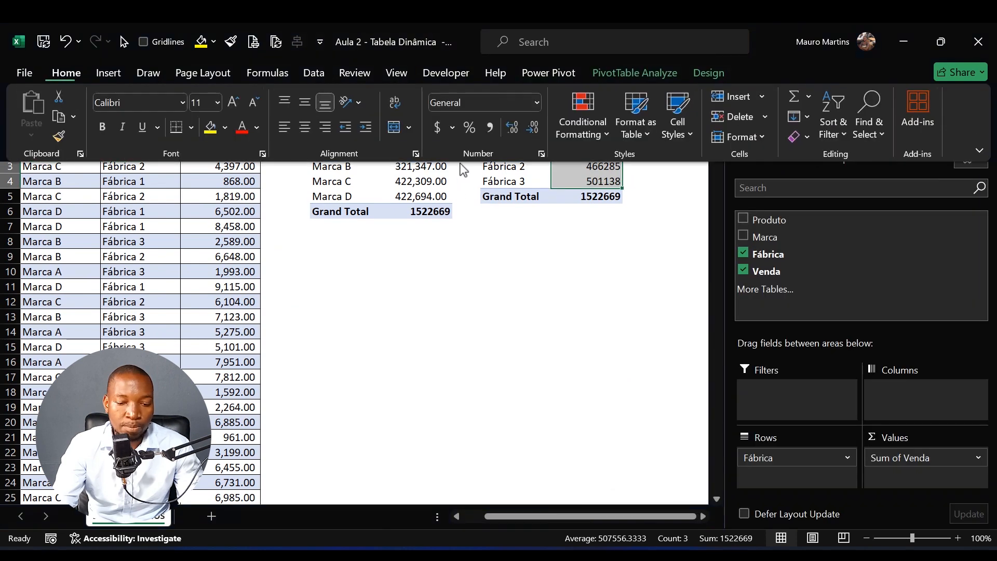
left_click(490, 127)
left_click(512, 382)
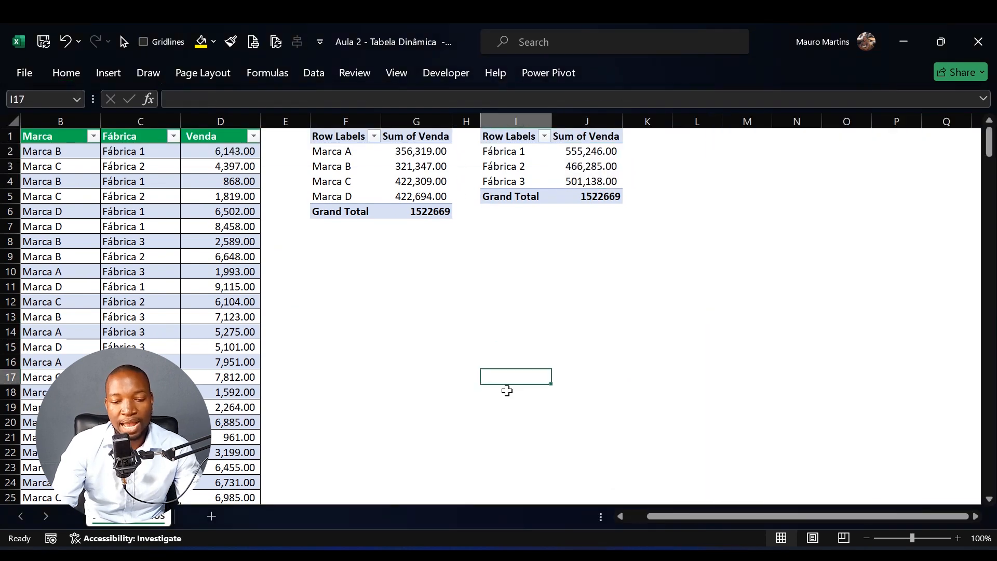
Insert a 2-D clustered column PivotChart from the Fábrica PivotTable and place it below the two PivotTables
left_click(498, 166)
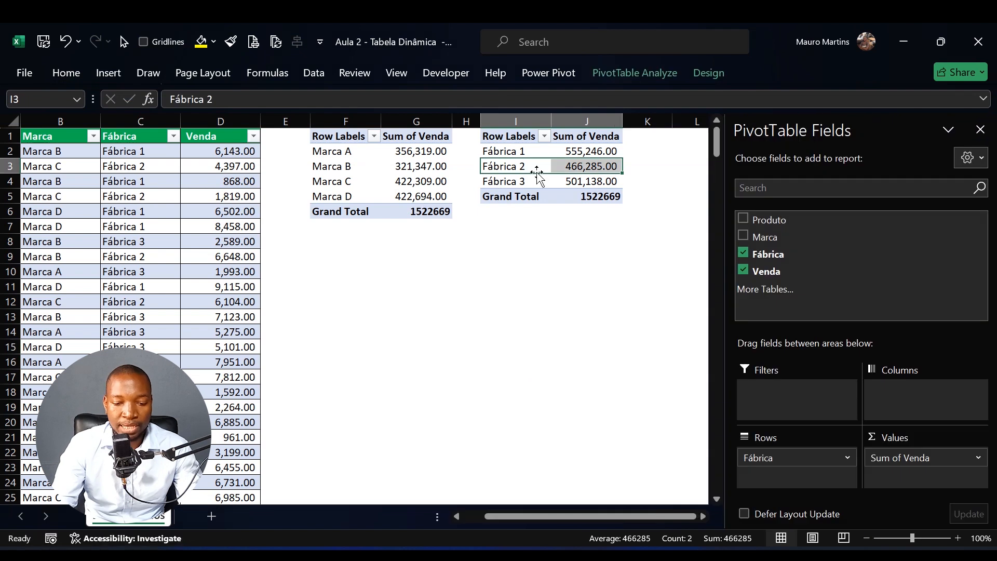
left_click(537, 144)
key("shift+Return")
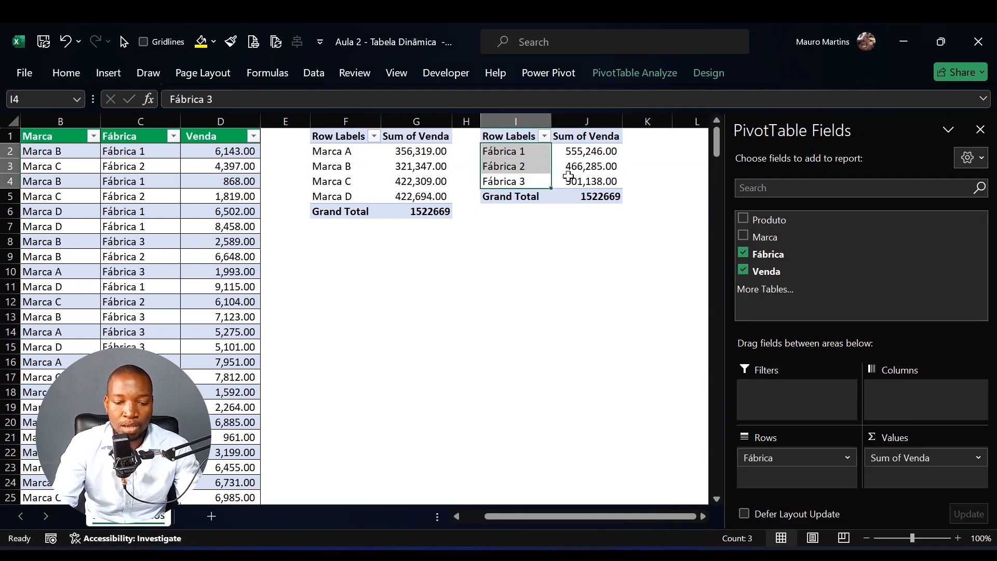
left_click(587, 167)
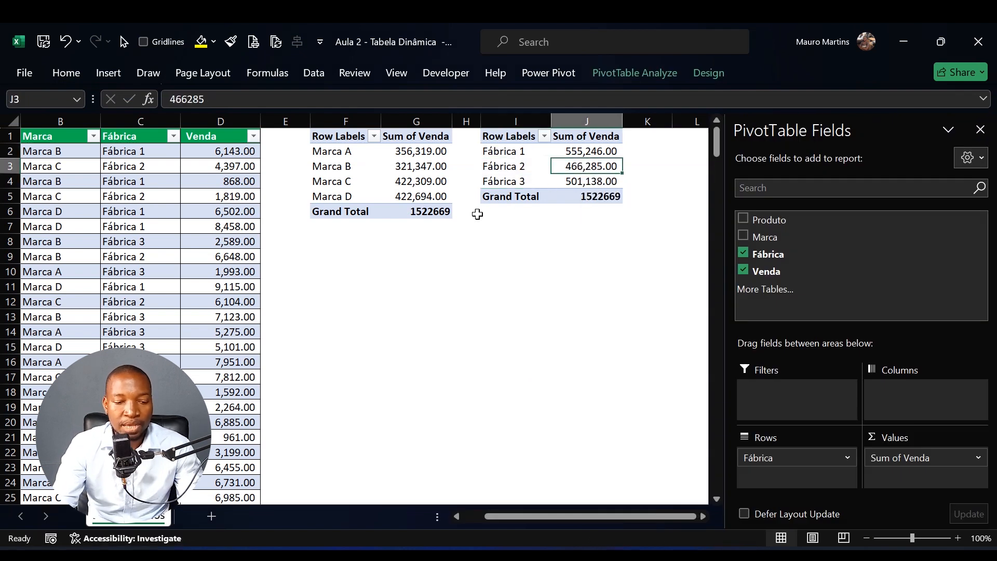
left_click(101, 74)
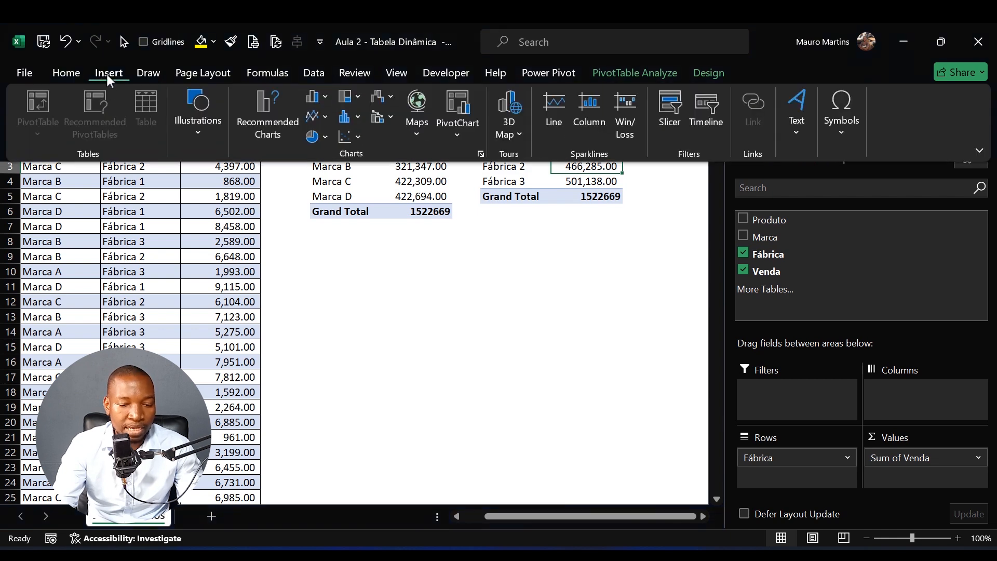
left_click(324, 97)
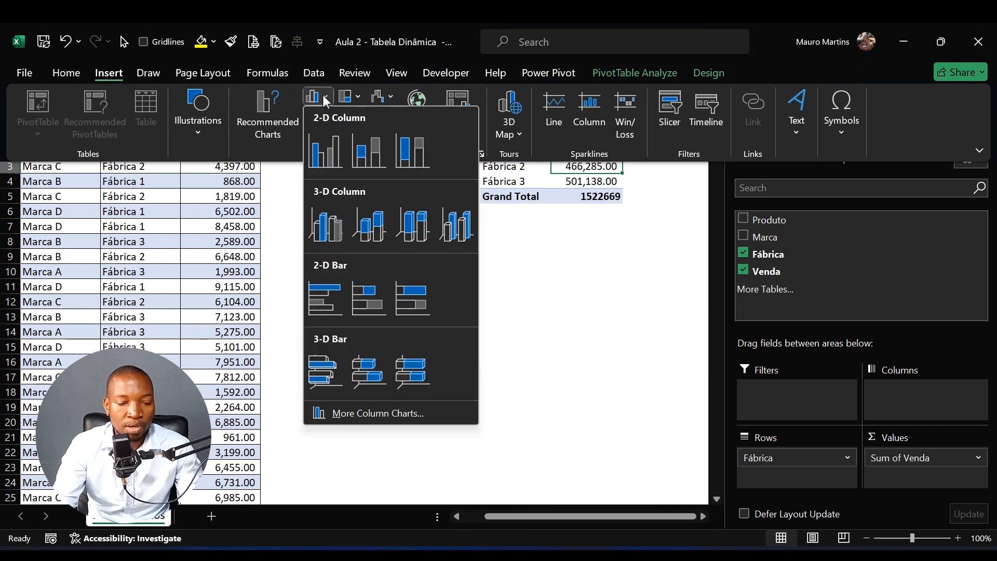
left_click(322, 148)
mouse_move(290, 229)
left_mouse_down()
mouse_move(372, 274)
mouse_move(389, 267)
left_mouse_up()
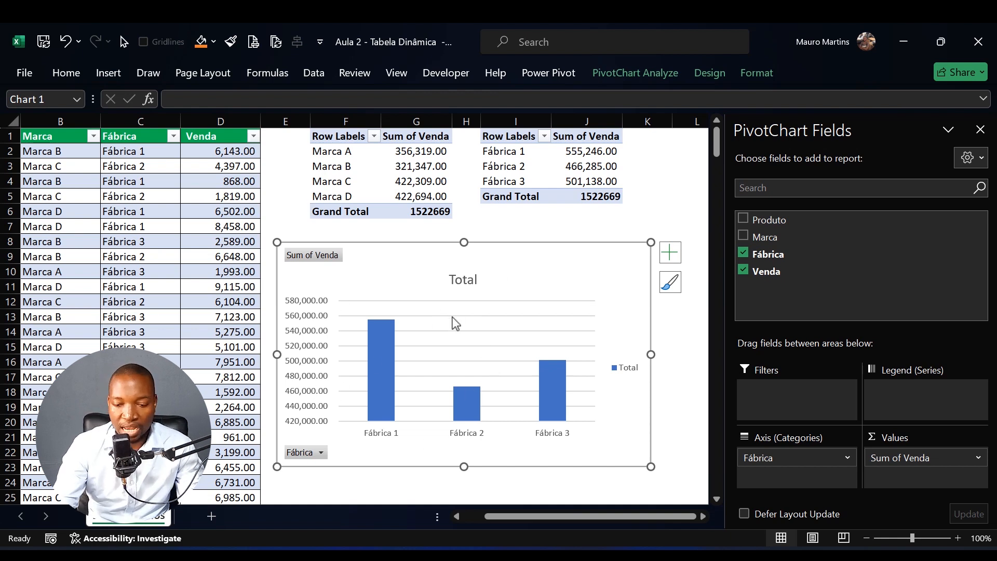
Remove the vertical axis, legend and gridlines from the PivotChart, and hide all its field buttons
left_click(302, 351)
key("Delete")
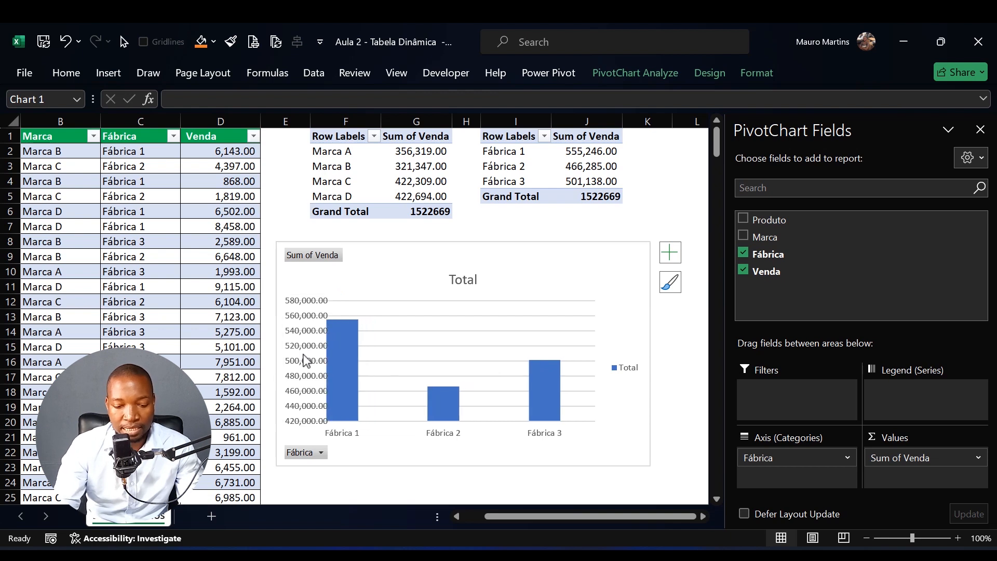
left_click(628, 373)
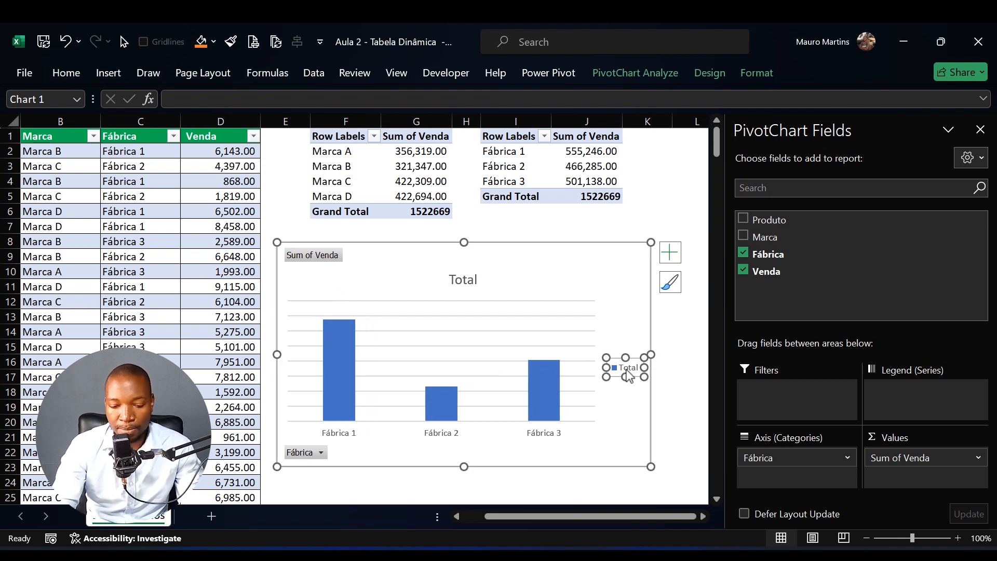
key("Delete")
left_click(519, 346)
key("Delete")
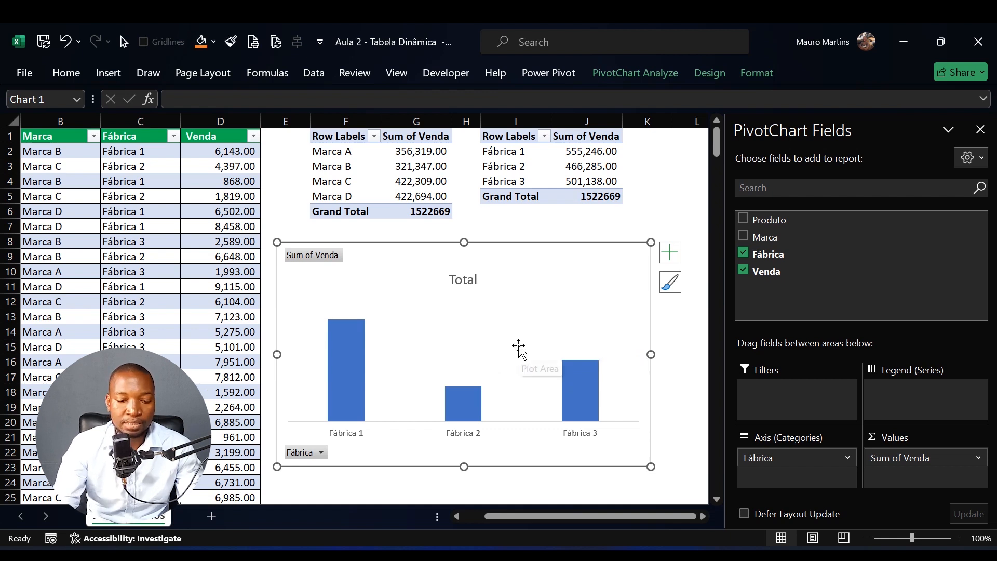
right_click(321, 259)
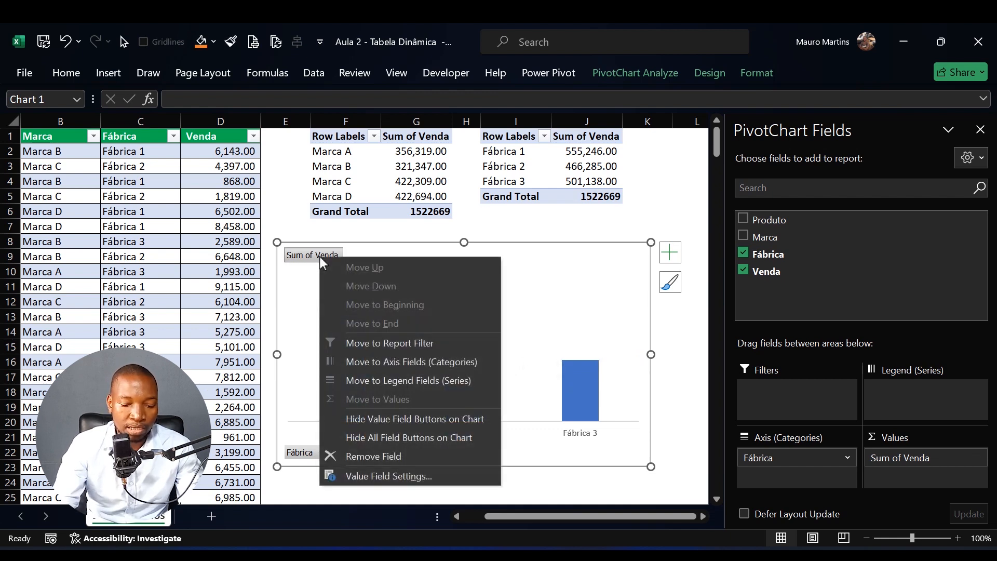
left_click(398, 434)
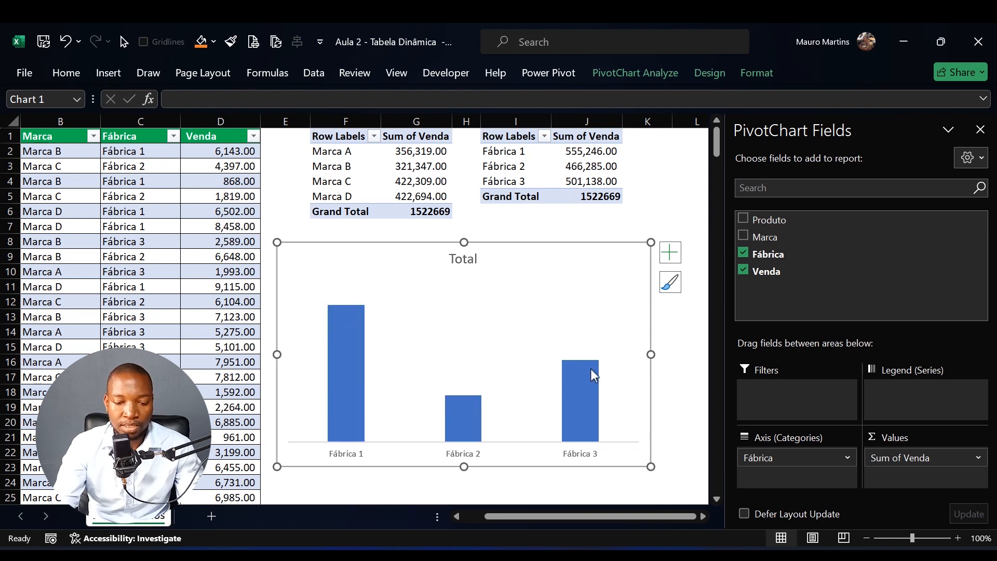
Change the chart title to "Facturamento por Fabrica"
left_click(464, 259)
left_click(467, 259)
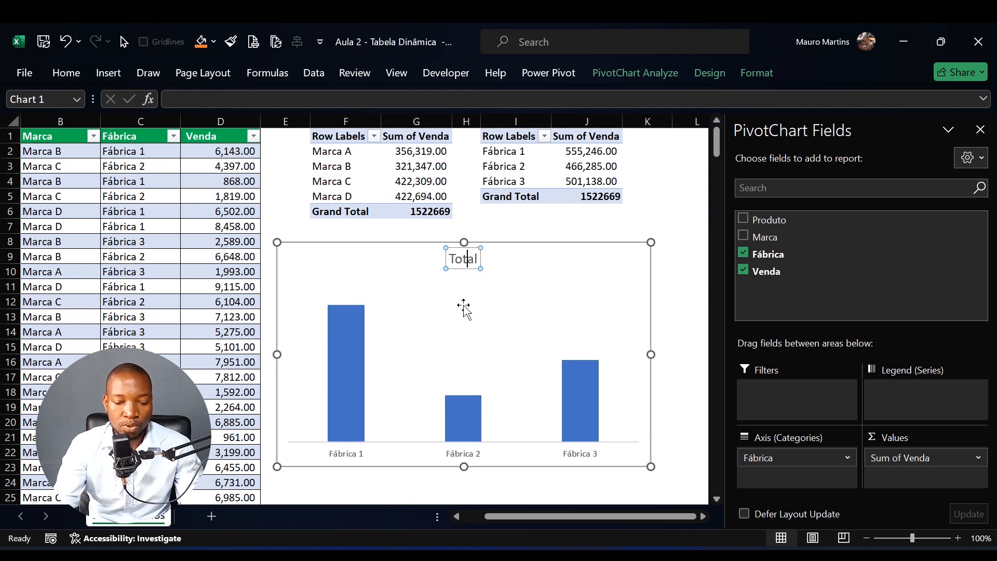
key("ctrl+a")
type("T")
key("BackSpace")
type("Facturamento por Fabrica")
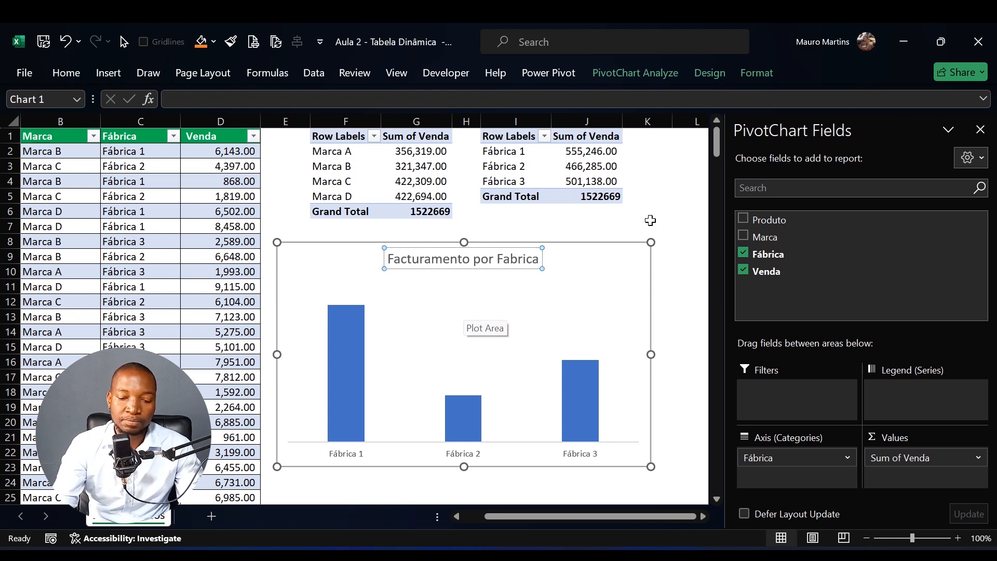
left_click(678, 210)
Add data labels to the columns of the Fábrica PivotChart and deselect the chart
left_click(572, 390)
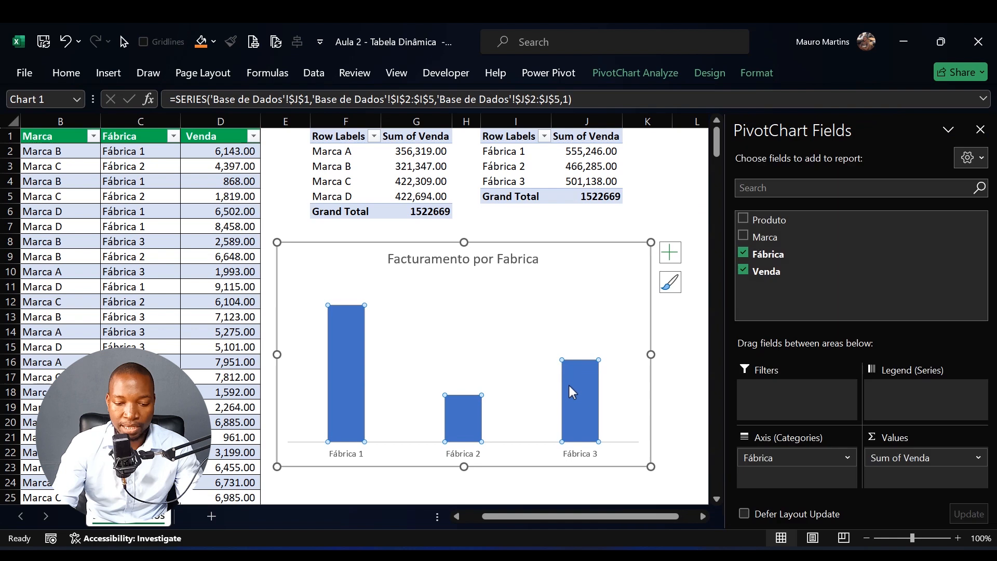
right_click(569, 385)
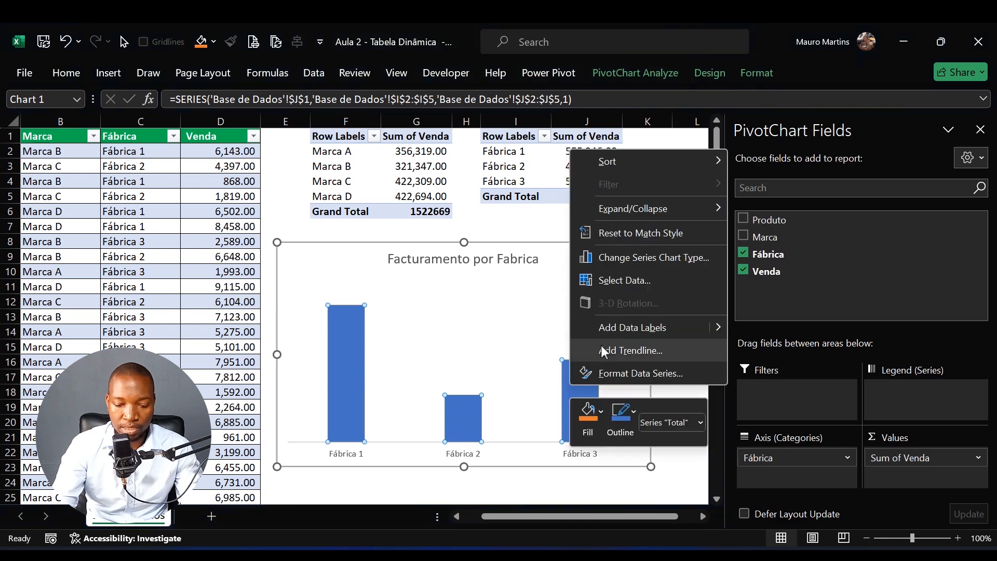
left_click(597, 329)
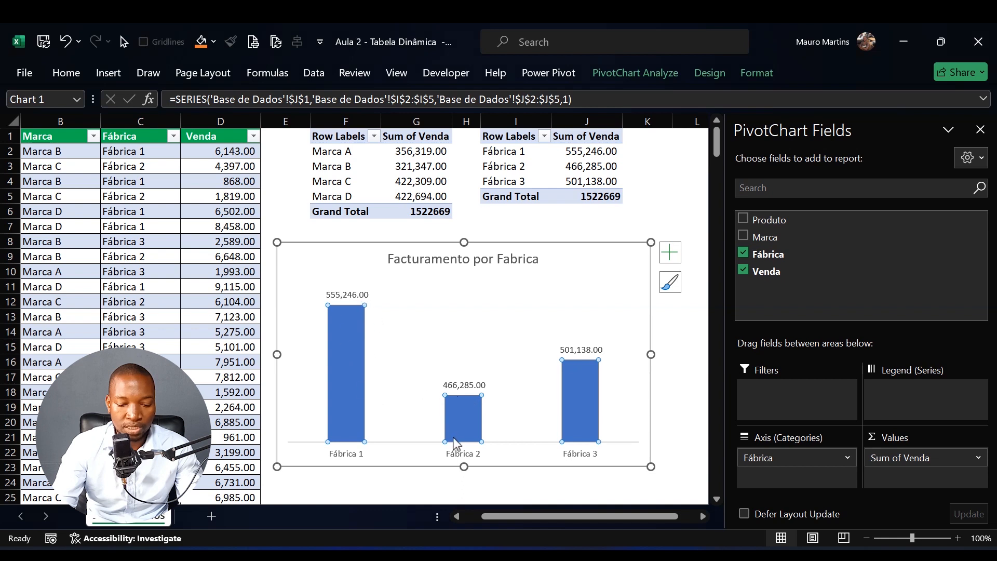
left_click(677, 406)
left_click(776, 358)
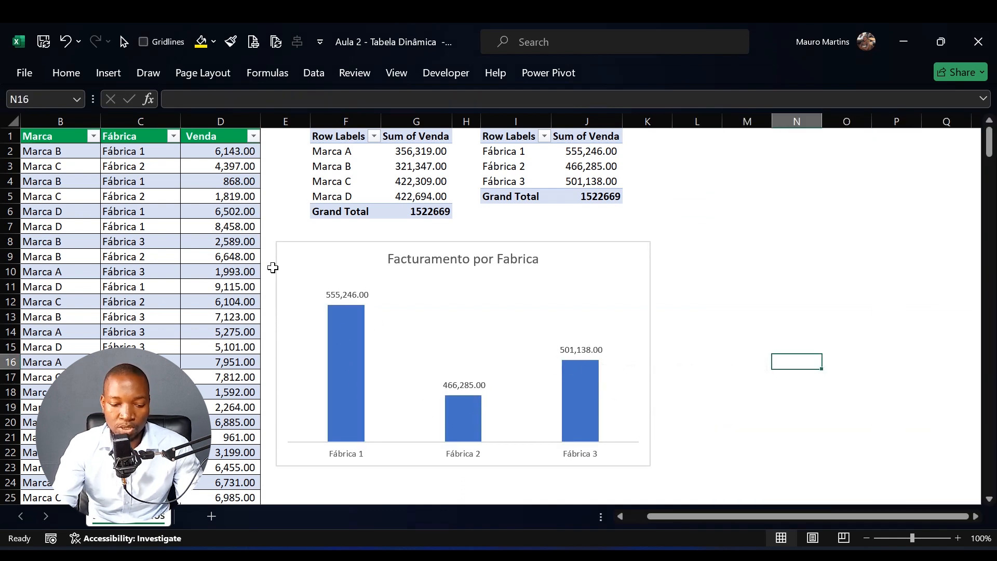
Remove the two decimal places from the Sum of Venda values for Fábrica 1 to Fábrica 3 in the PivotTable
left_click_drag(575, 152, 585, 182)
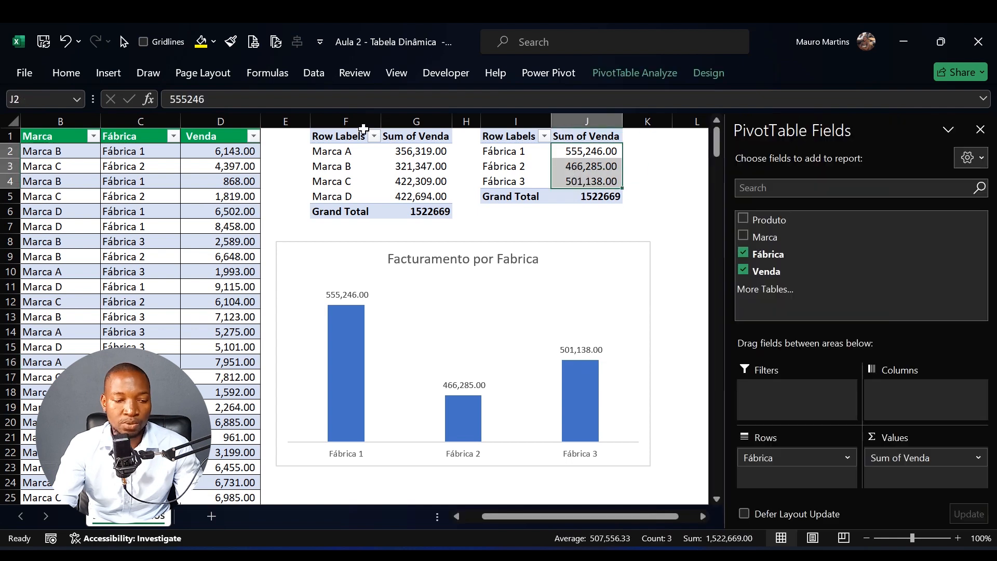
left_click(78, 74)
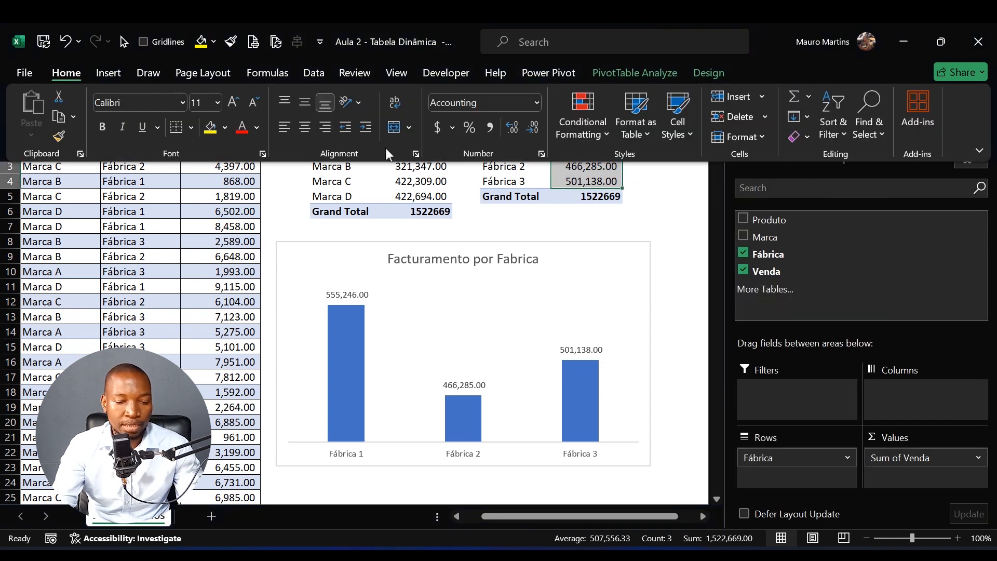
left_click(369, 124)
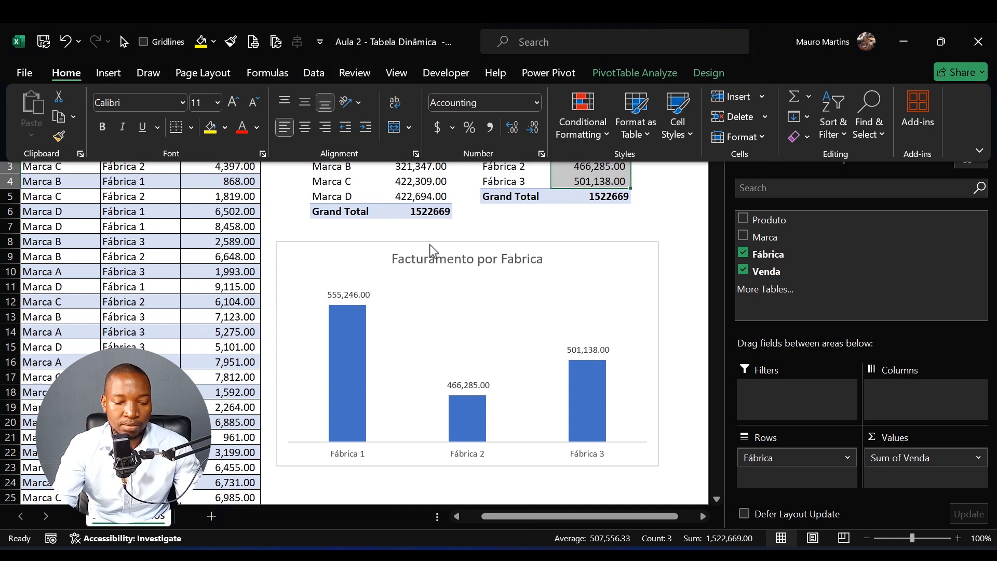
left_click(529, 126)
left_click(530, 126)
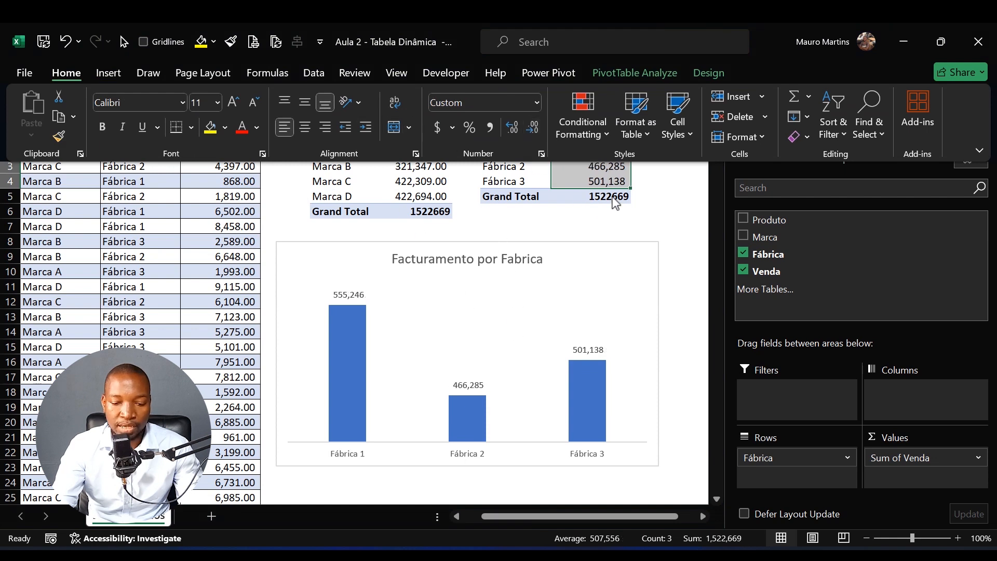
key("Escape")
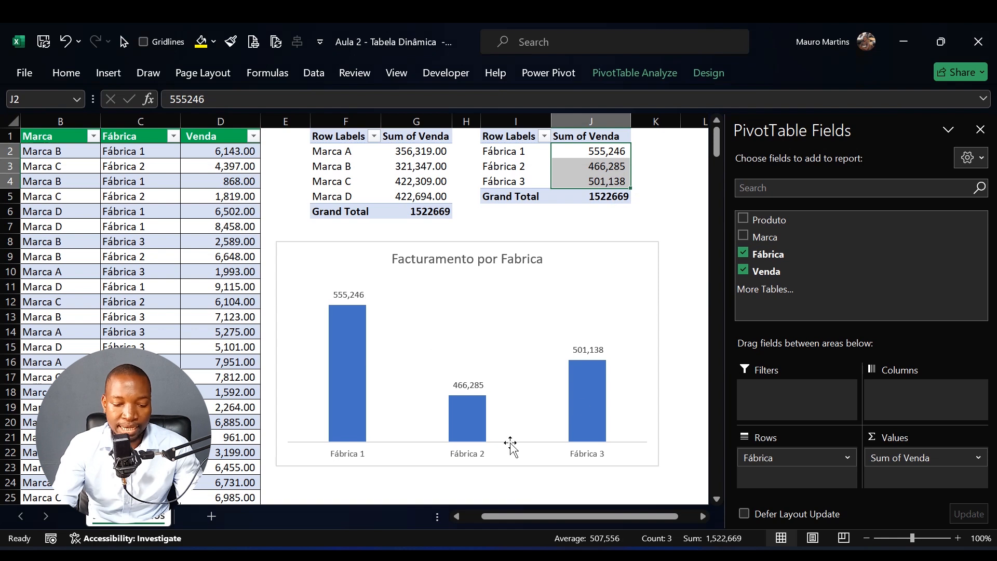
Hide the PivotTable field list and move the selection to an empty cell beside the chart
left_click(981, 129)
left_click(798, 304)
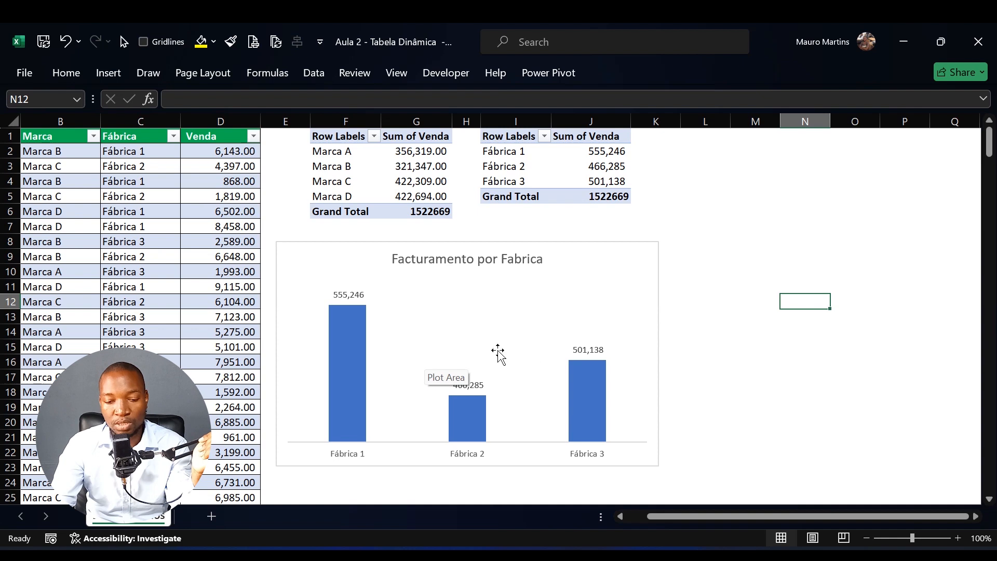
left_click(735, 301)
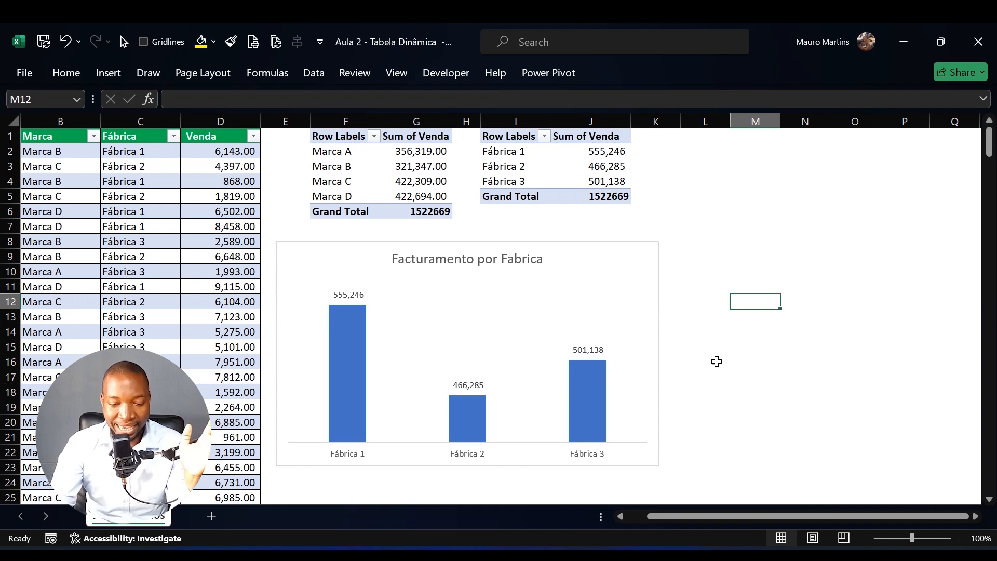
left_click(702, 361)
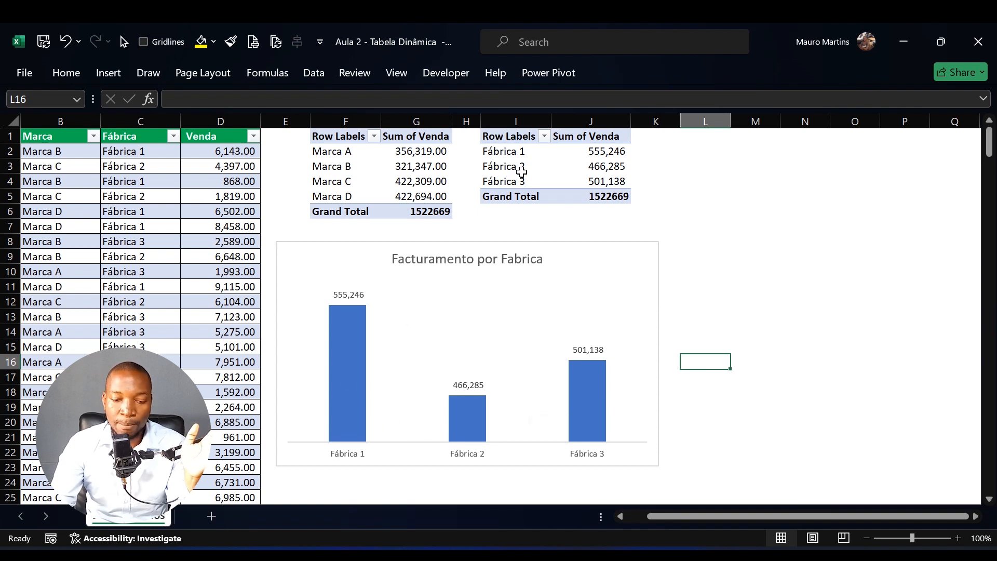
Insert a Marca slicer for the Fábrica PivotTable and place it directly to the right of the PivotChart
left_click(520, 150)
left_click(530, 166)
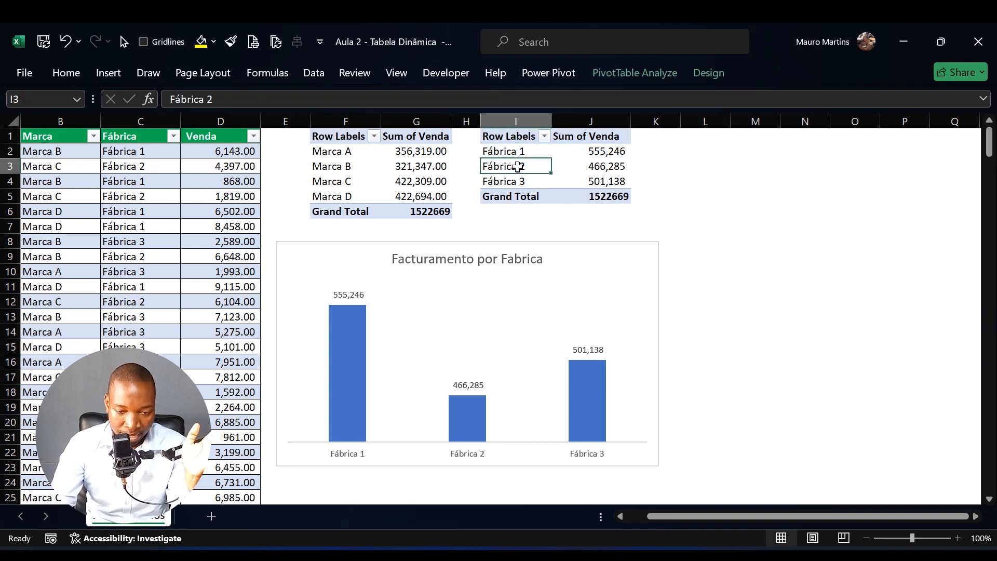
left_click(632, 77)
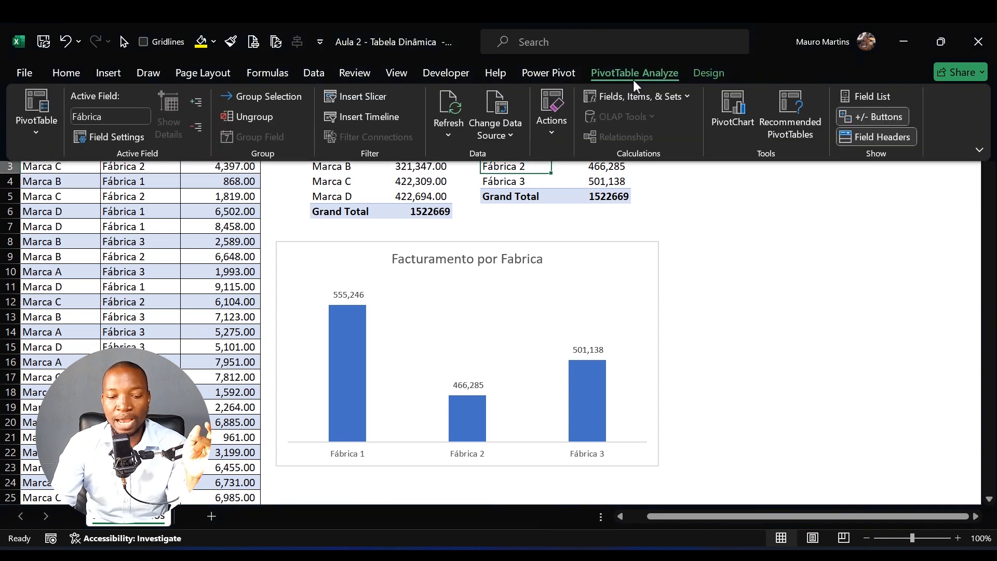
left_click(369, 95)
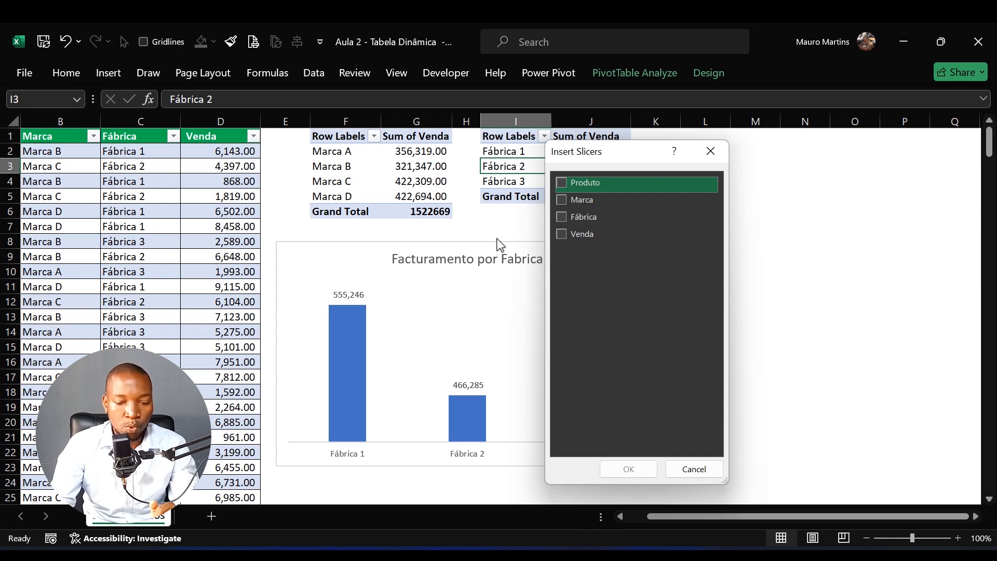
left_click(561, 200)
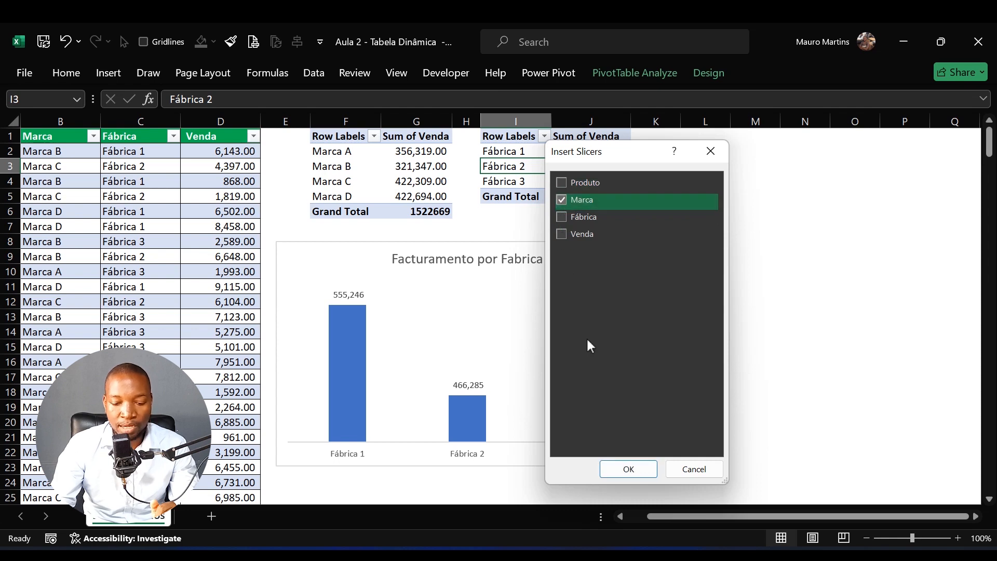
left_click(629, 470)
left_click_drag(479, 223, 706, 250)
left_click(910, 343)
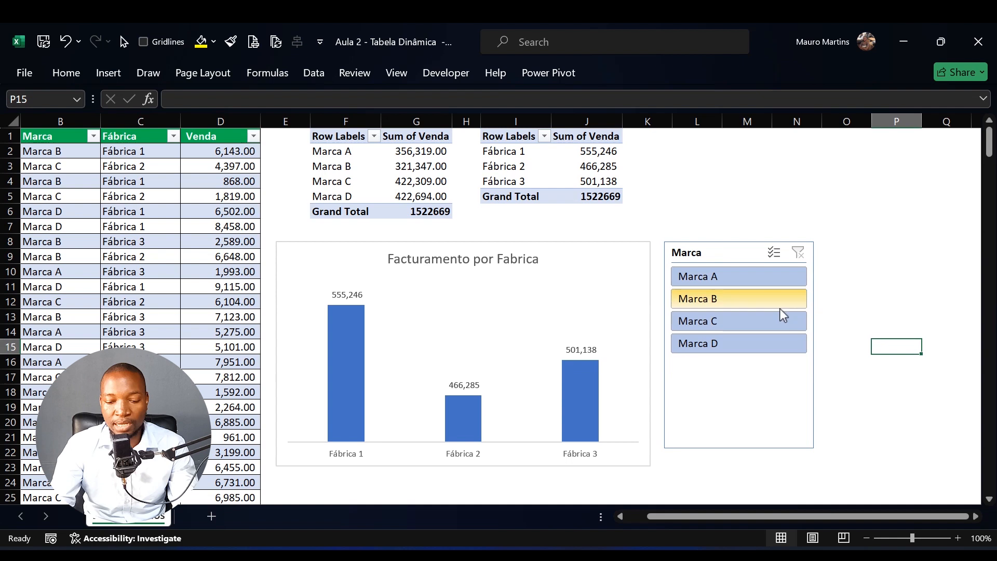
Filter the Fábrica PivotTable and chart by each brand in the Marca slicer, ending with only Marca A selected
left_click(731, 270)
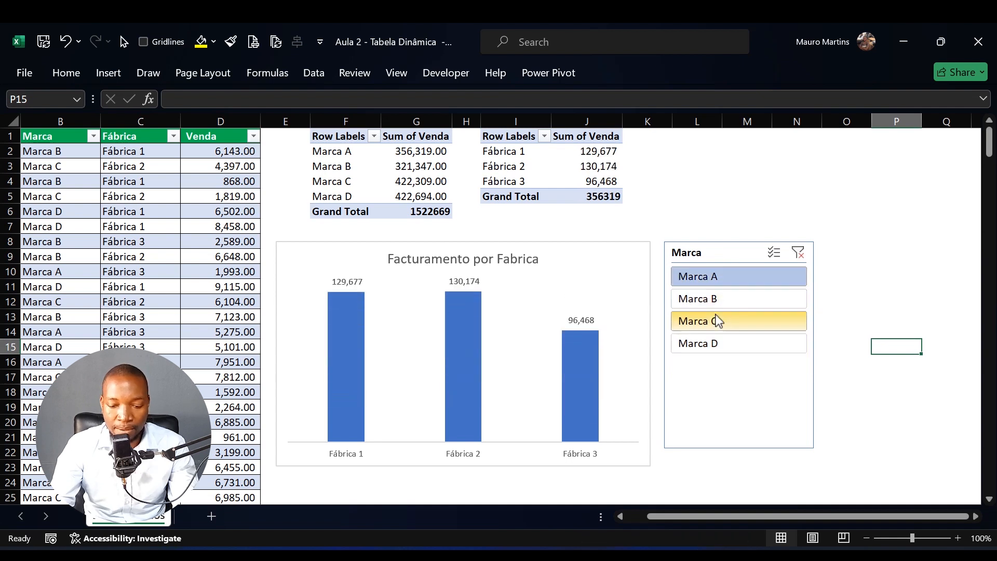
left_click(717, 300)
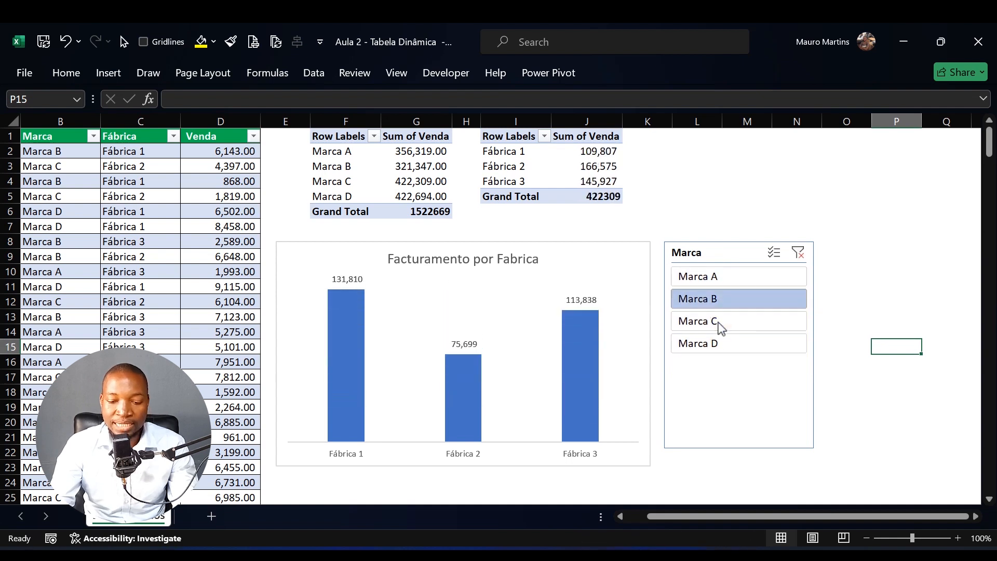
left_click(720, 326)
left_click(722, 347)
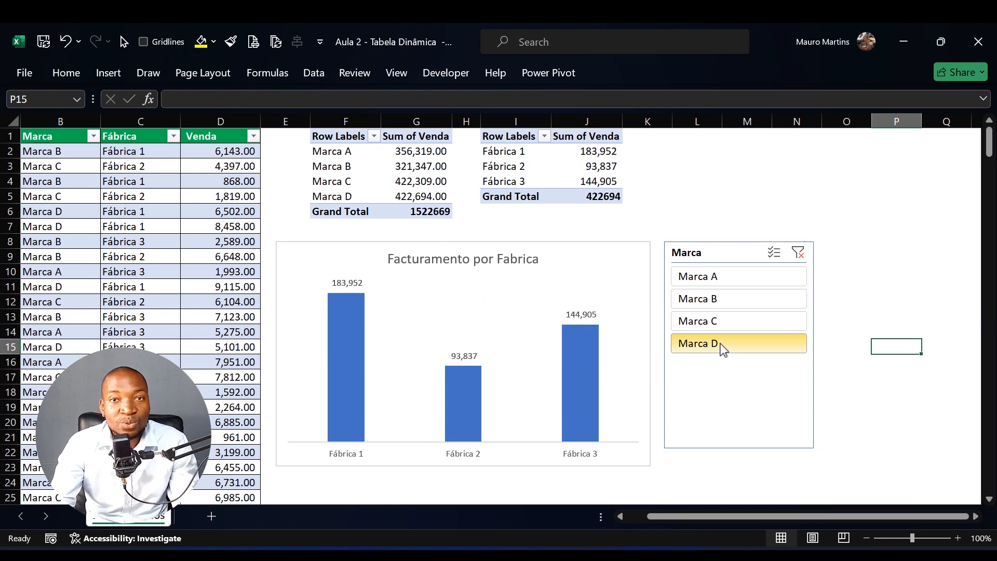
left_click(712, 301)
left_click(713, 281)
left_click(712, 301)
left_click(712, 346)
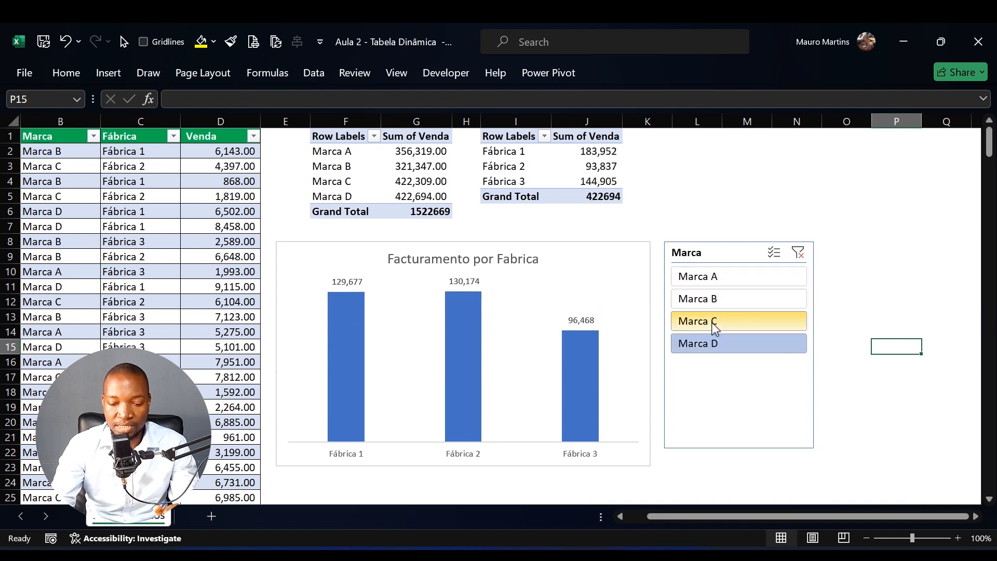
left_click(712, 322)
left_click(716, 299)
left_click(716, 285)
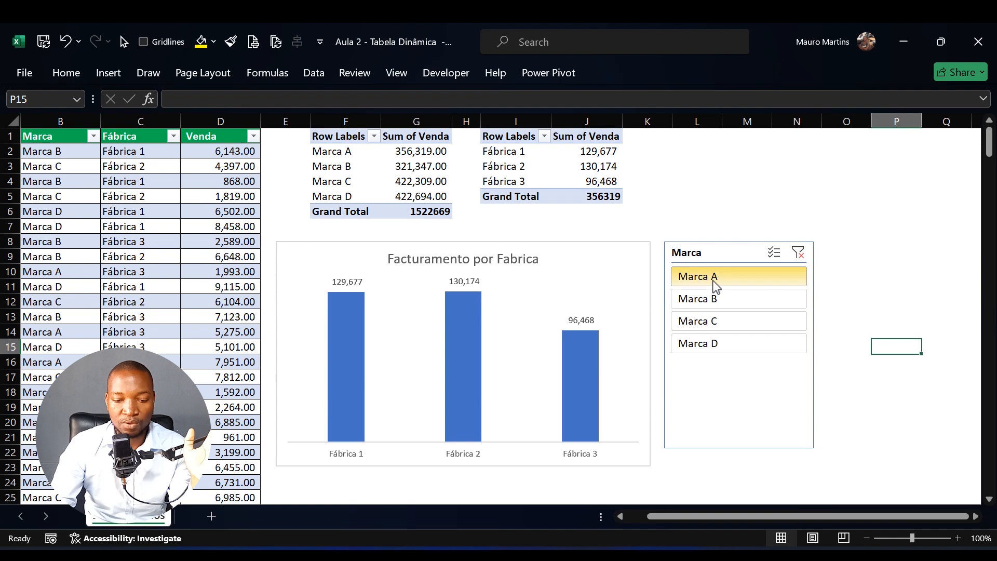
left_click(713, 222)
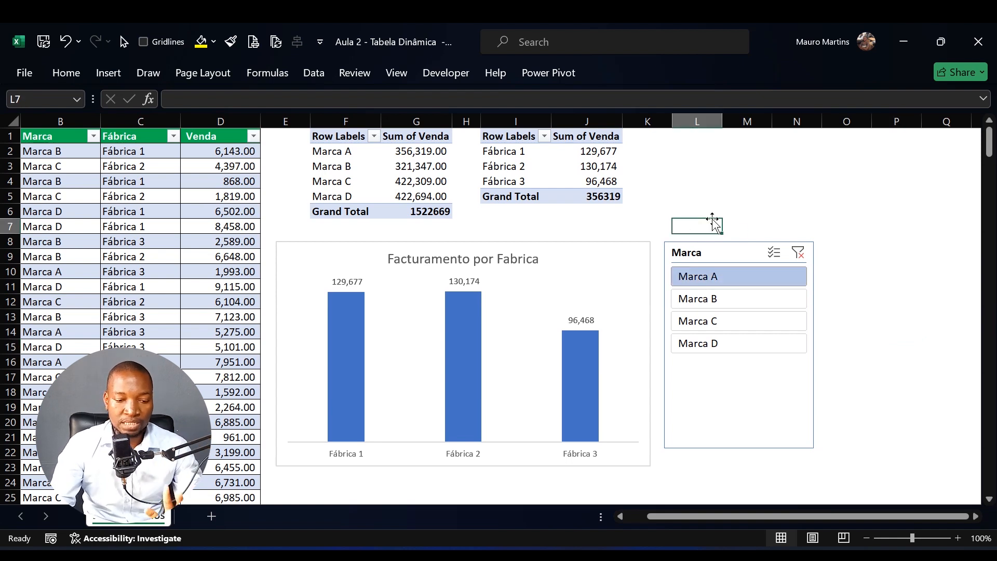
left_click(696, 204)
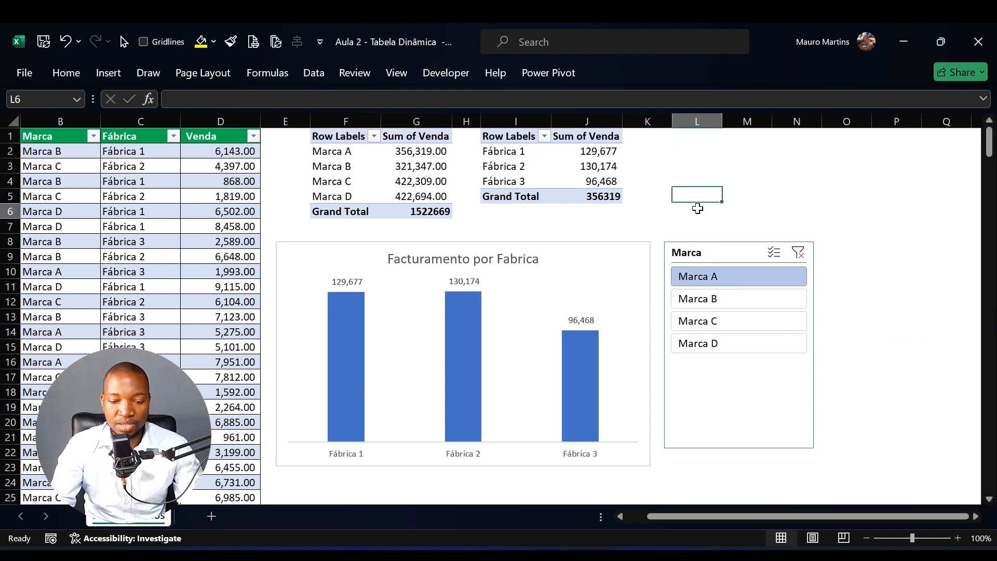
left_click(494, 136)
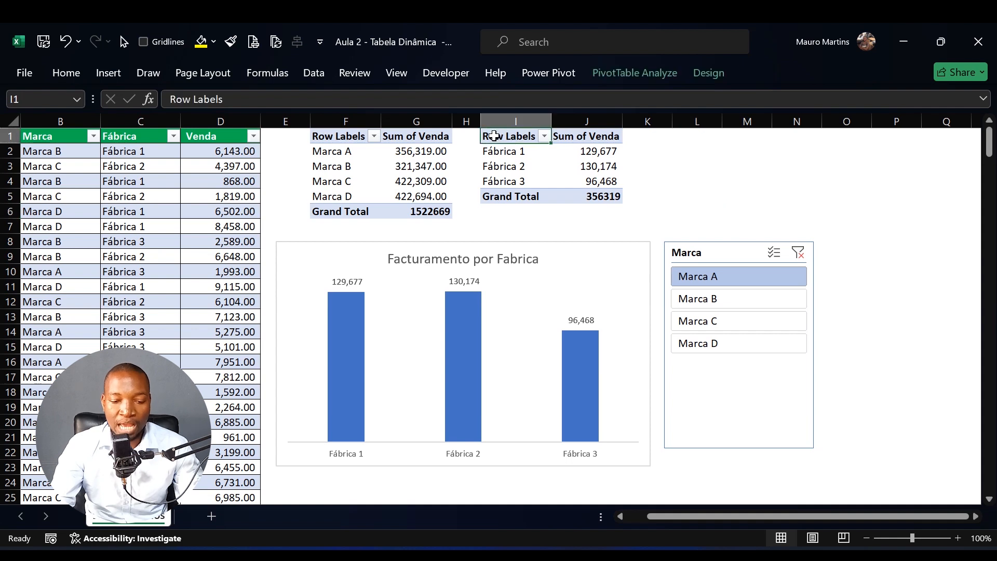
left_click(108, 76)
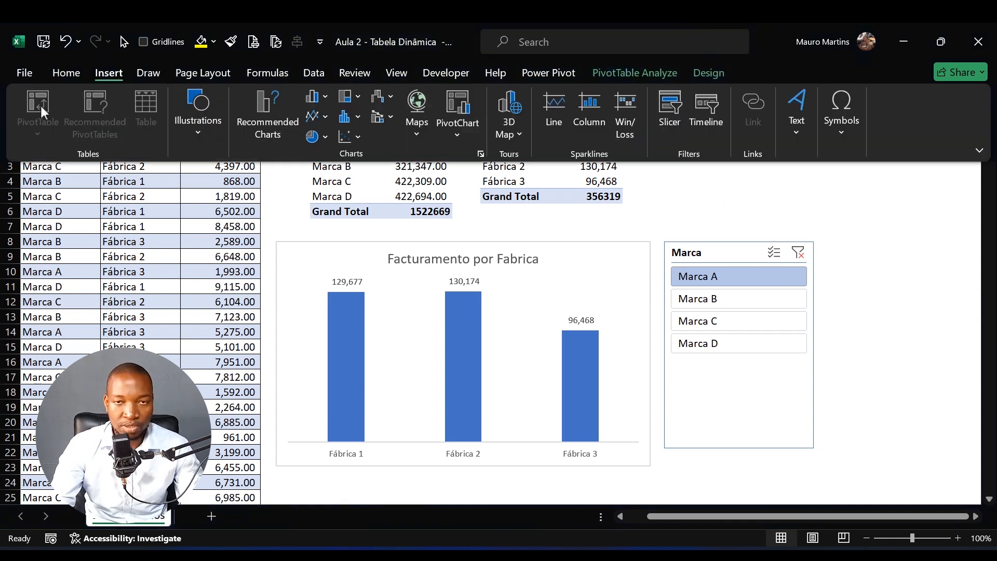
left_click(860, 391)
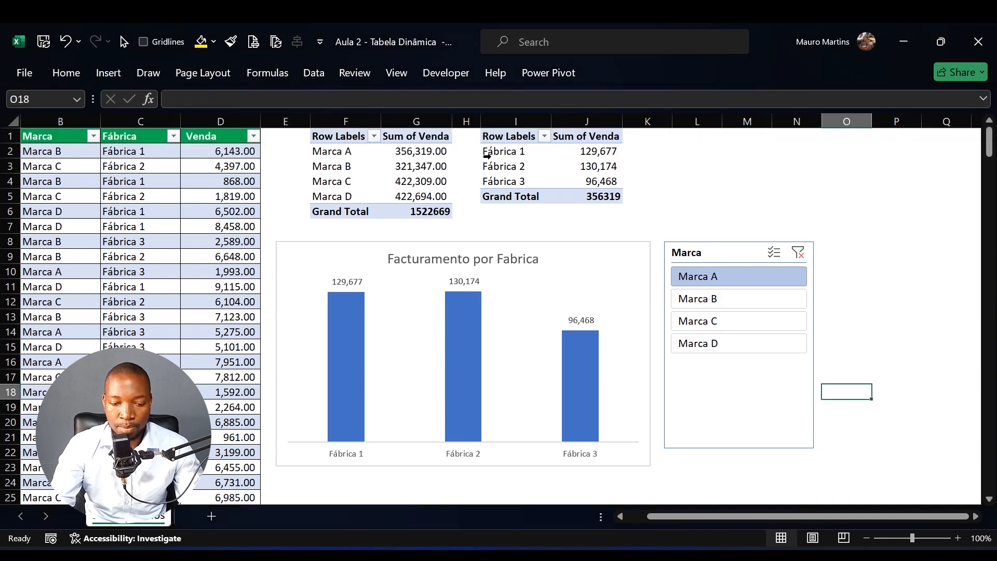
left_click_drag(507, 138, 584, 192)
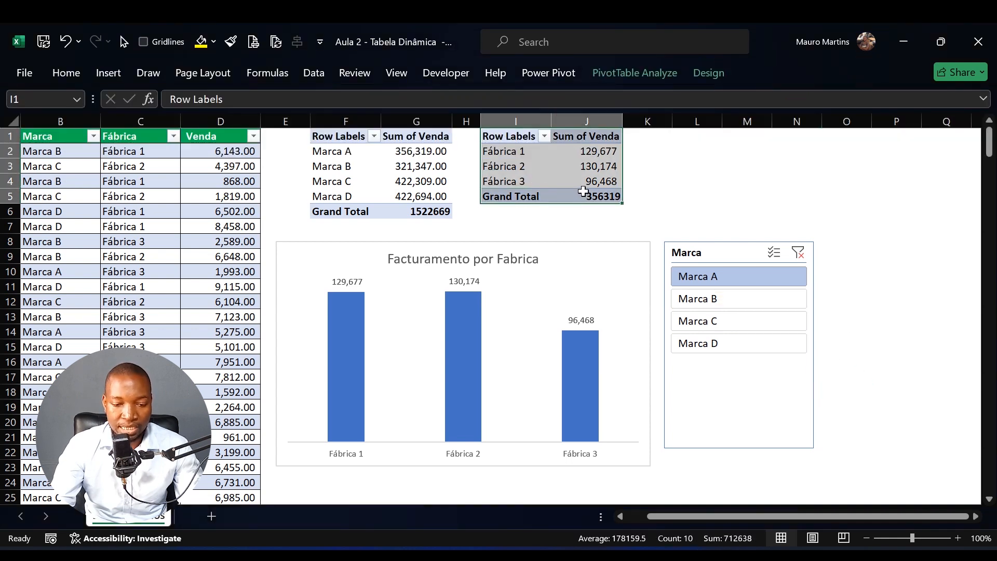
left_click(735, 195)
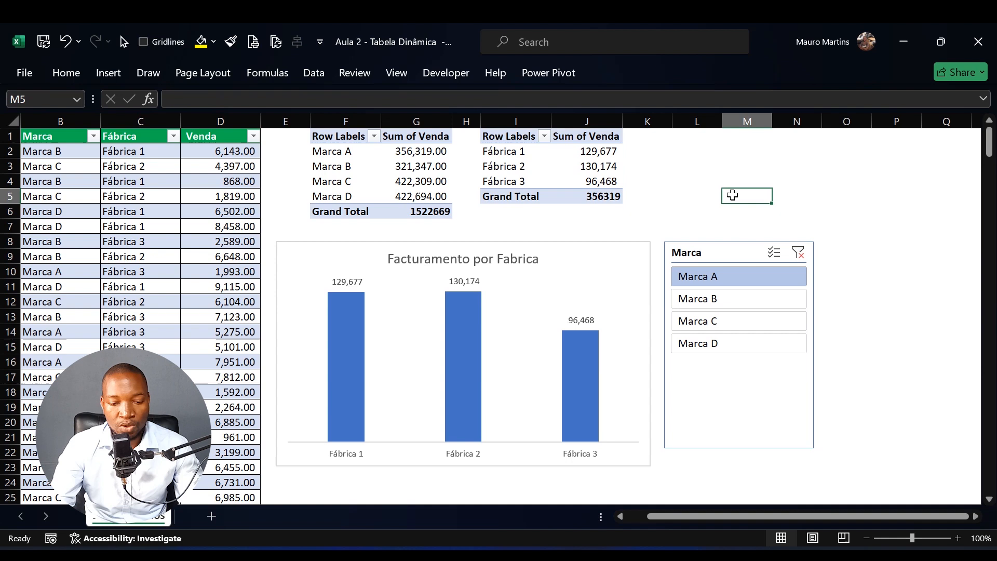
Copy the Marca PivotTable from F1:G6 to cell L1 and autofit column M to its contents
left_click_drag(336, 138, 447, 212)
key("ctrl+c")
left_click(696, 136)
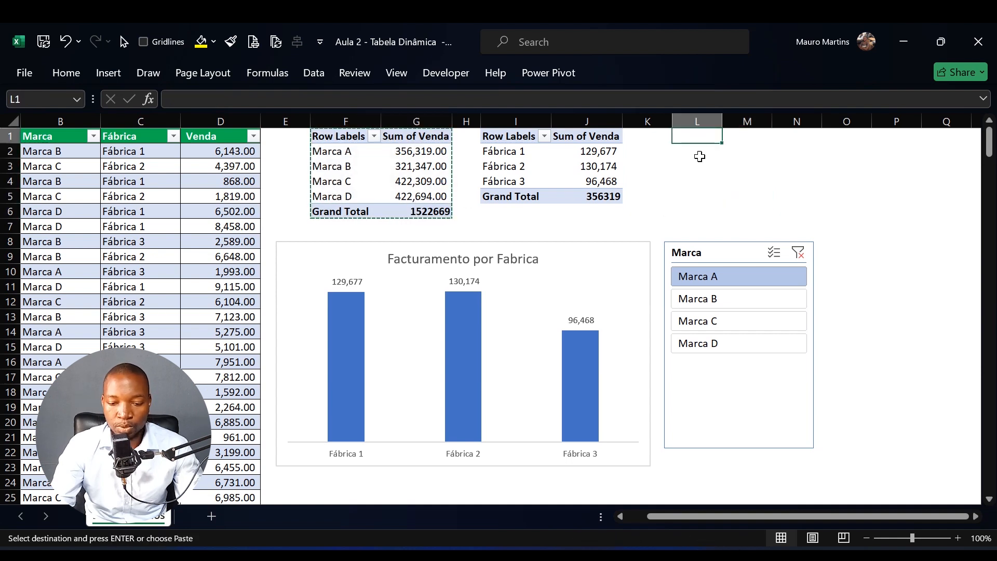
key("ctrl+v")
left_click(849, 179)
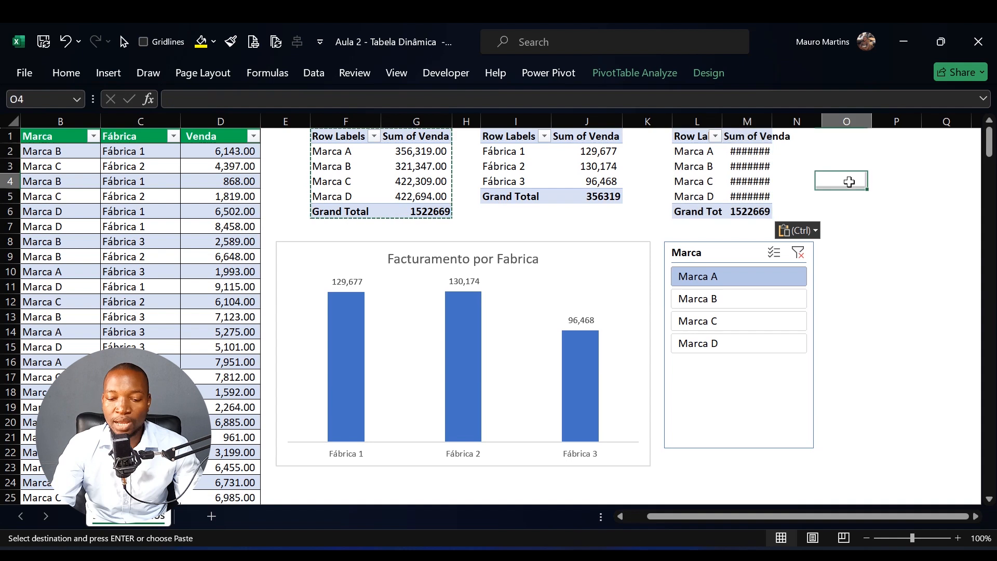
left_click(768, 115)
double_click(773, 121)
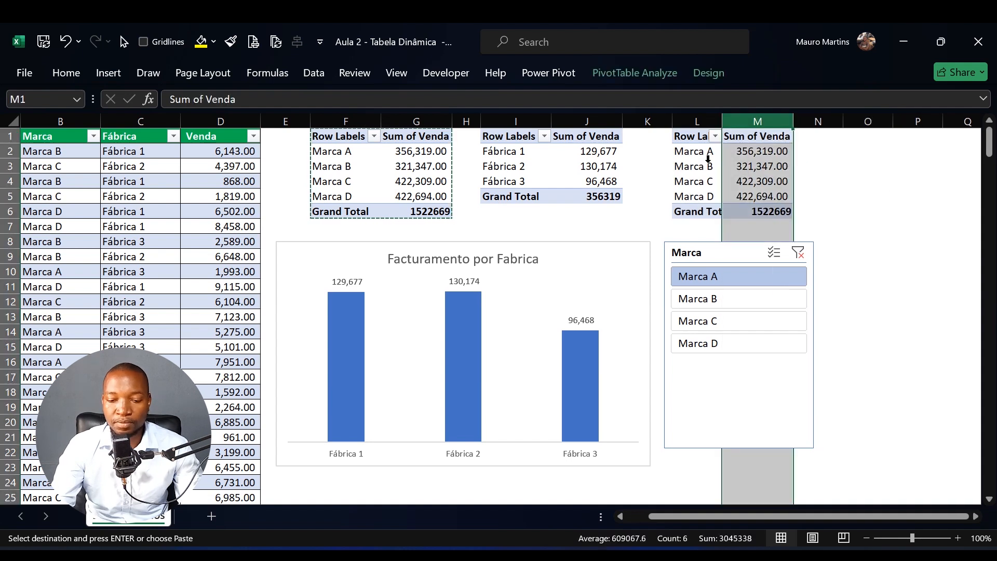
Show the field list for the copied PivotTable at L1 and add Fábrica to its Columns area
left_click_drag(696, 166, 705, 211)
left_click(696, 138)
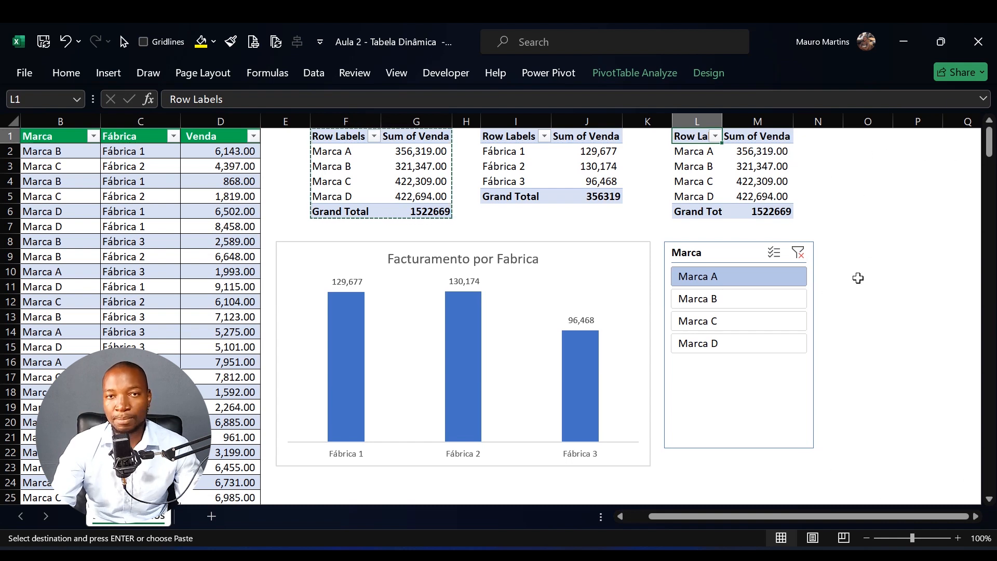
left_click(877, 239)
left_click(696, 139)
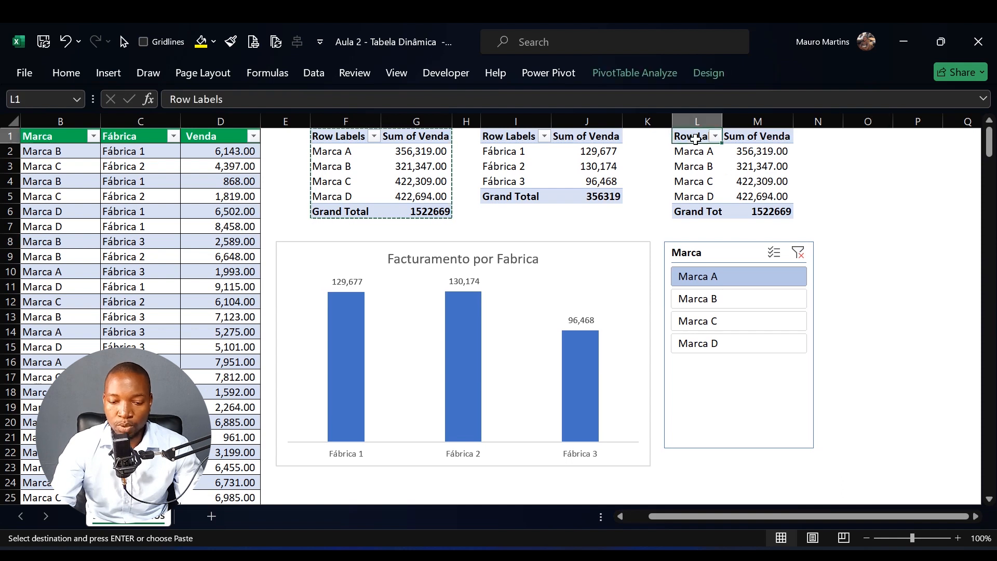
right_click(695, 139)
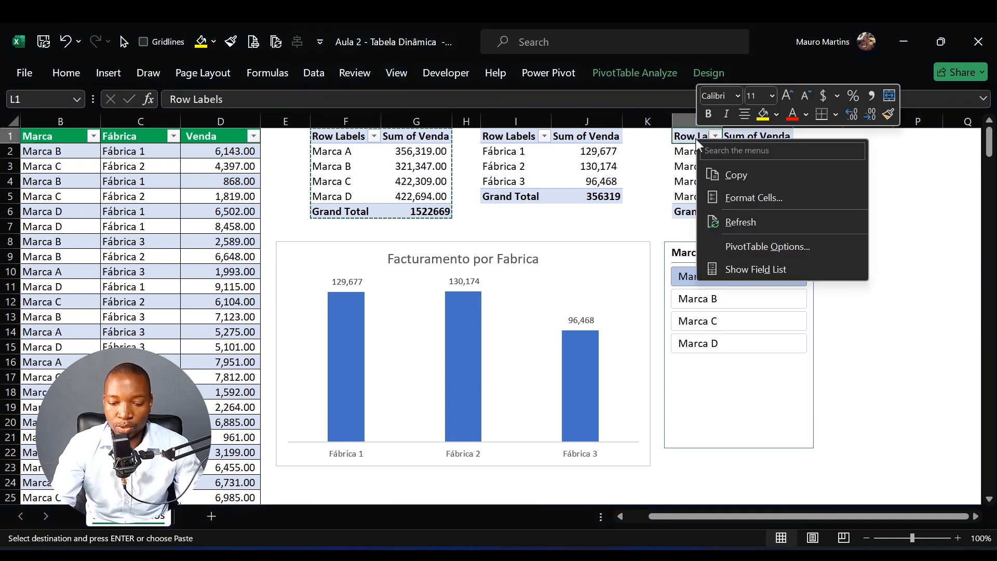
left_click(775, 272)
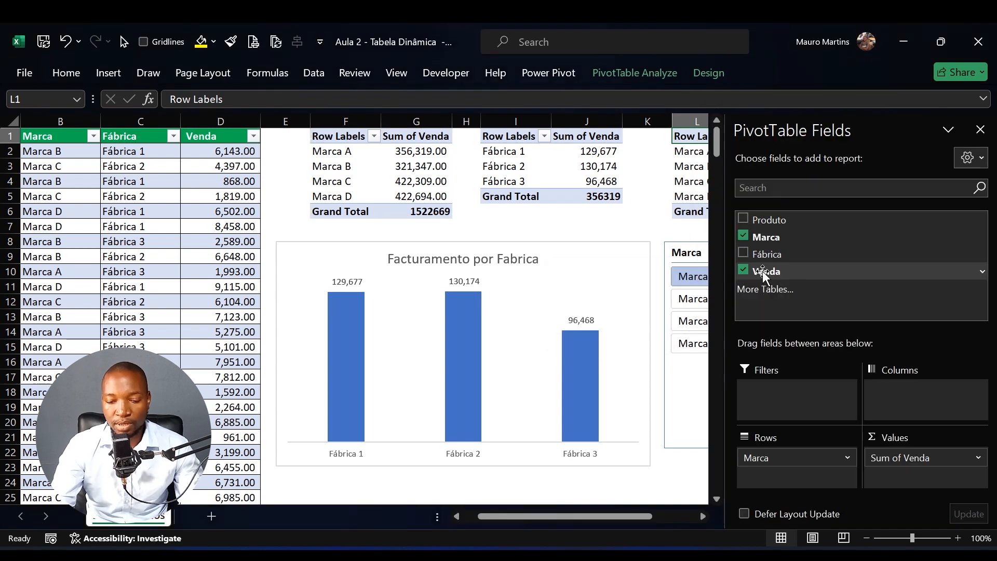
left_click(703, 517)
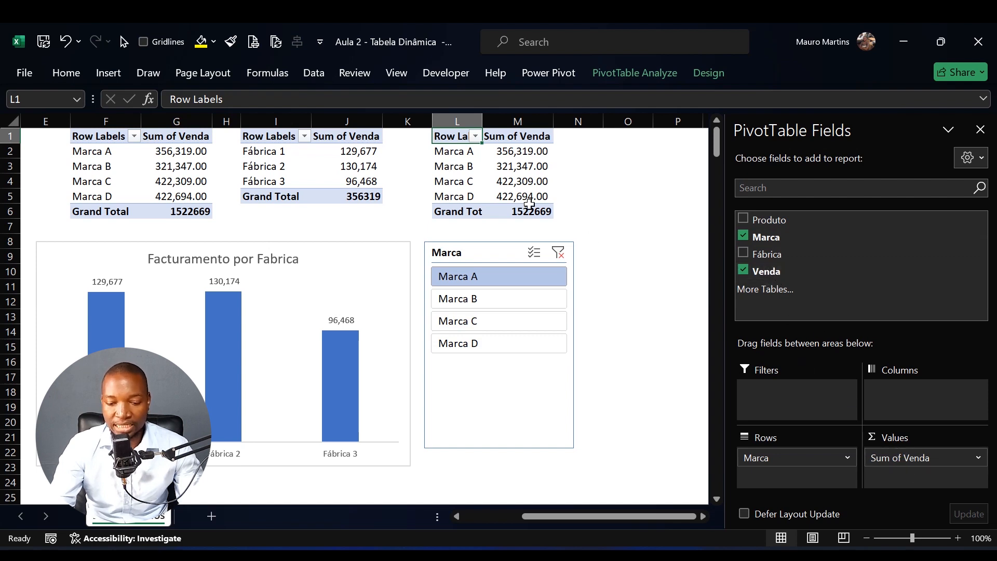
mouse_move(529, 204)
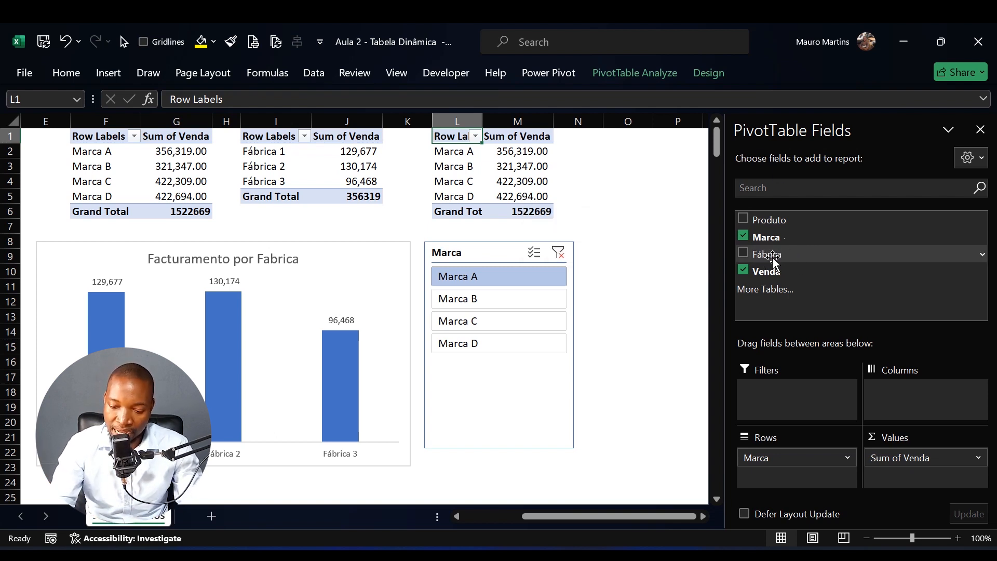
left_click_drag(774, 259, 902, 399)
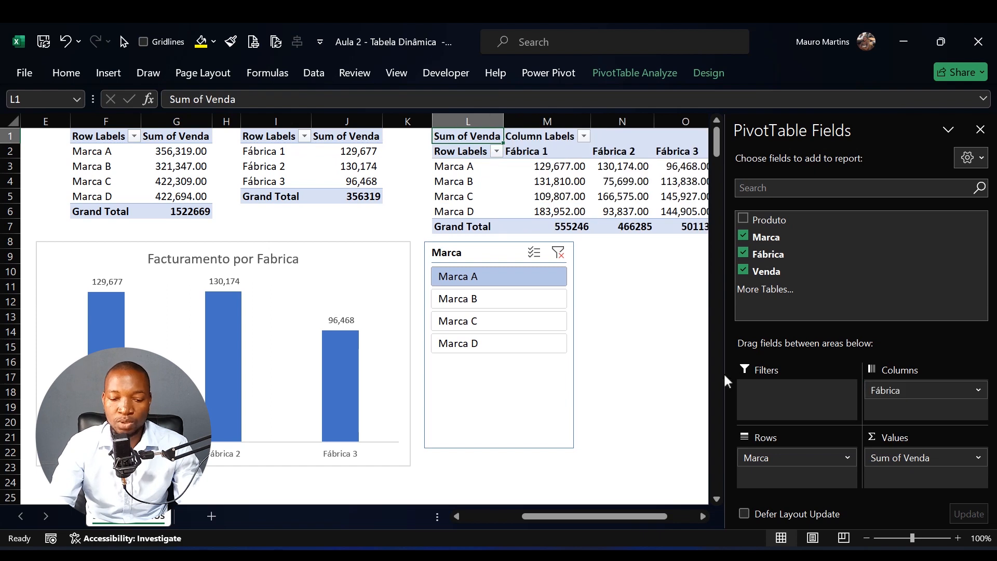
left_click(703, 517)
left_click(702, 516)
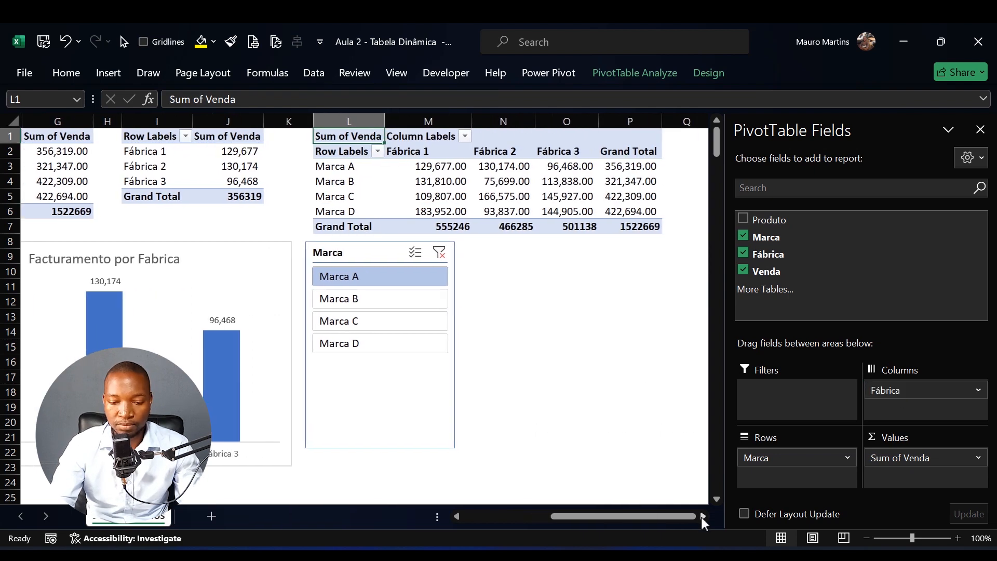
Hide the PivotTable field list and move the selection to an empty cell beside the Marca slicer
left_click(981, 130)
left_click_drag(752, 515, 716, 513)
left_click(739, 436)
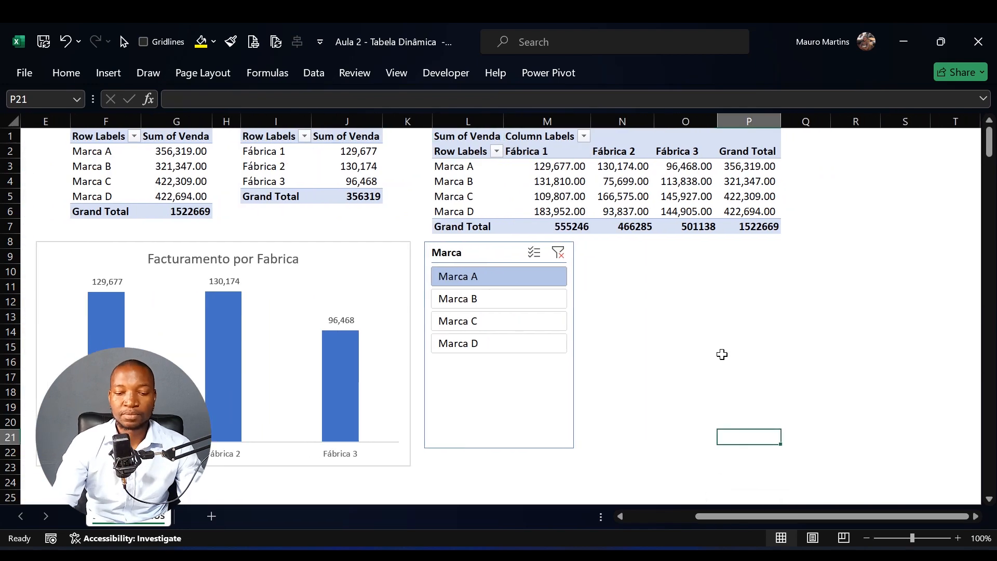
left_click(691, 316)
left_click(690, 345)
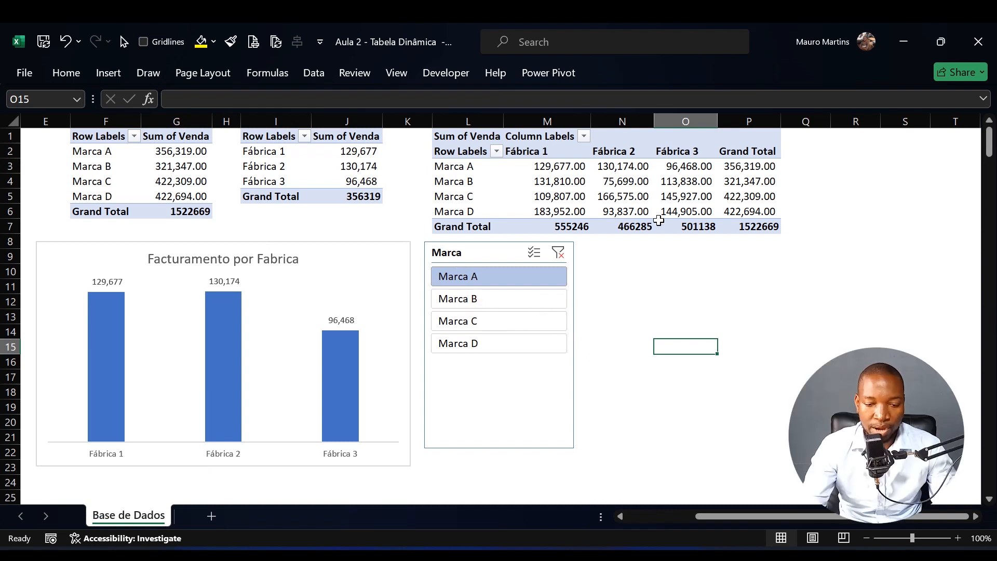
Examine the Marca by Fábrica PivotTable, comparing its Marca A row with the PivotChart filtered by the Marca slicer
left_click_drag(457, 167, 467, 210)
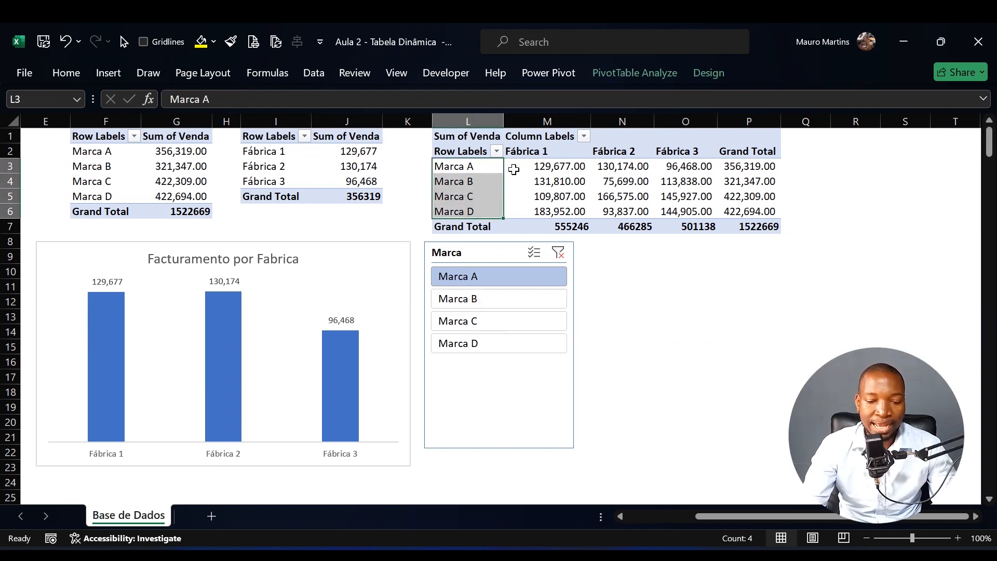
left_click_drag(572, 166, 686, 182)
left_click(704, 315)
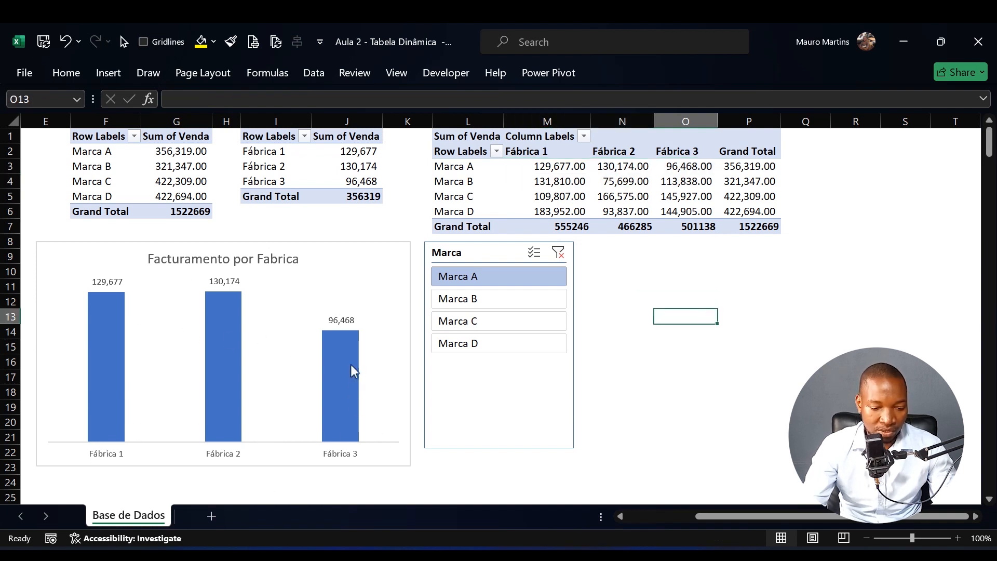
left_click(468, 253)
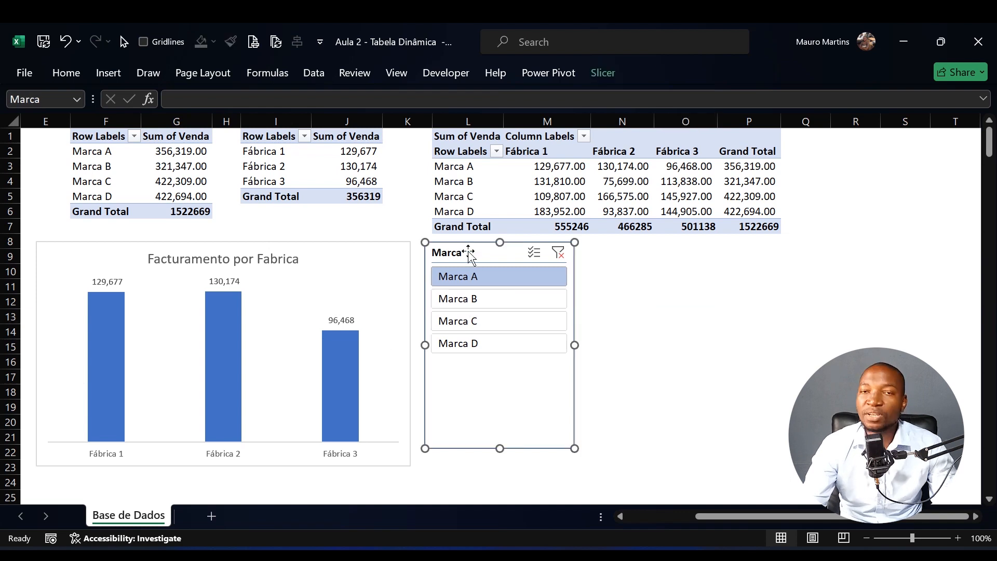
left_click(713, 362)
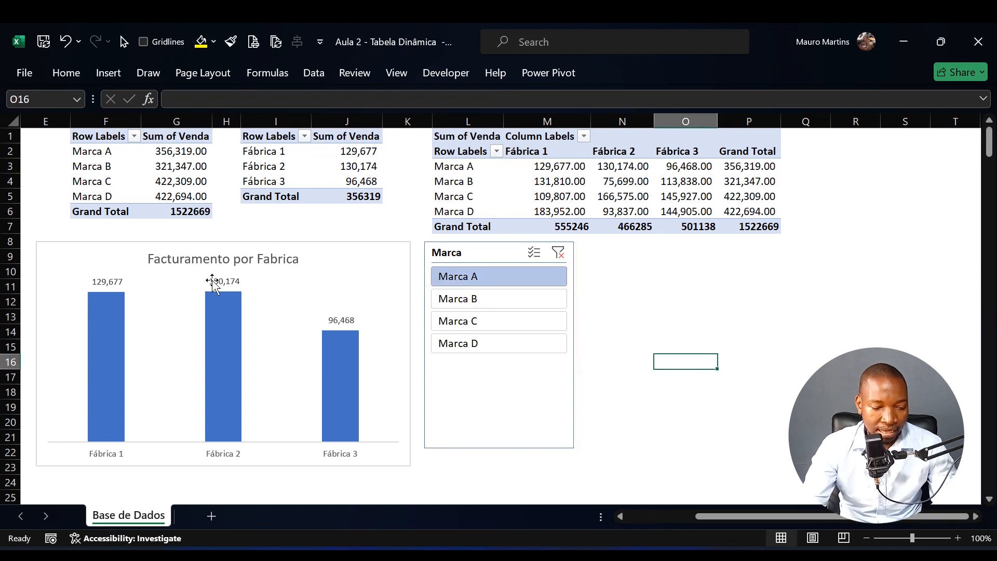
left_click(560, 169)
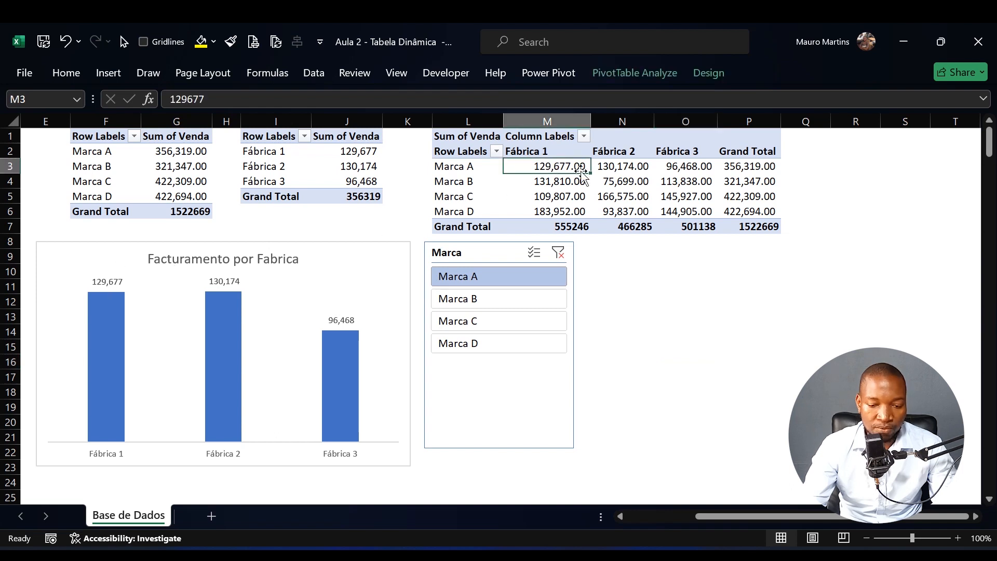
left_click(626, 176)
left_click(696, 165)
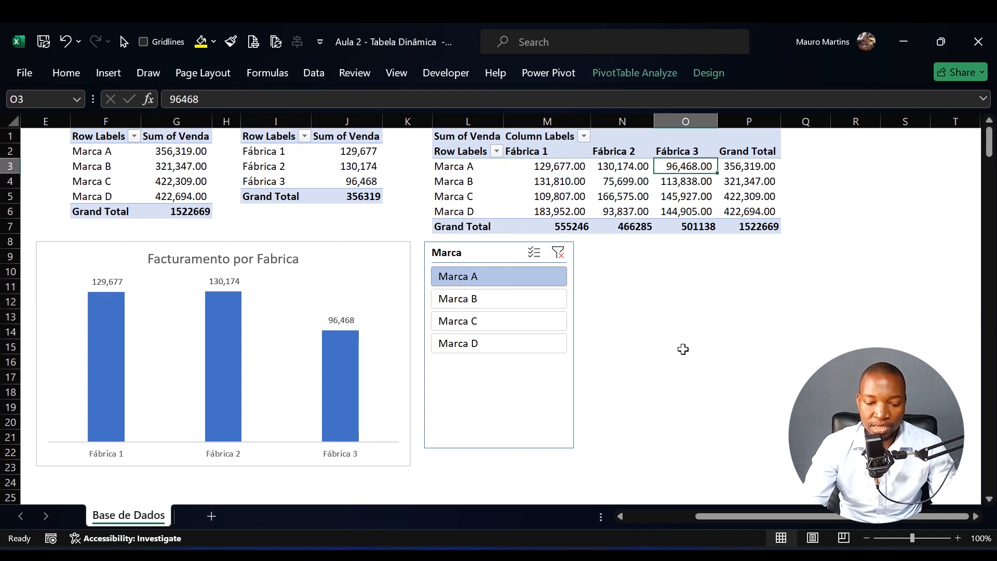
Filter the Fábrica PivotTable and chart to Marca D with the slicer and check them against the Marca D row at M6:O6
left_click(503, 343)
left_click(679, 419)
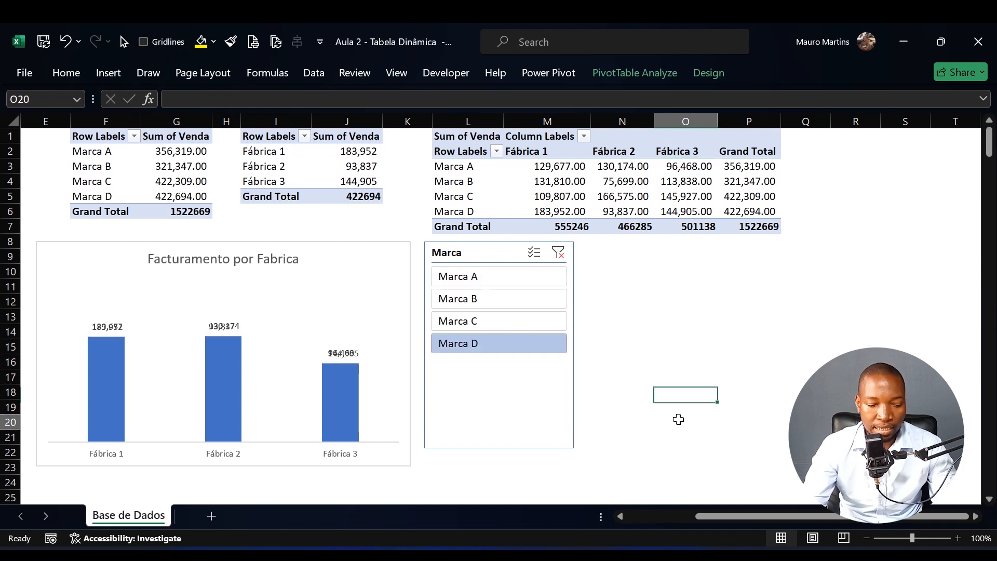
left_click(561, 210)
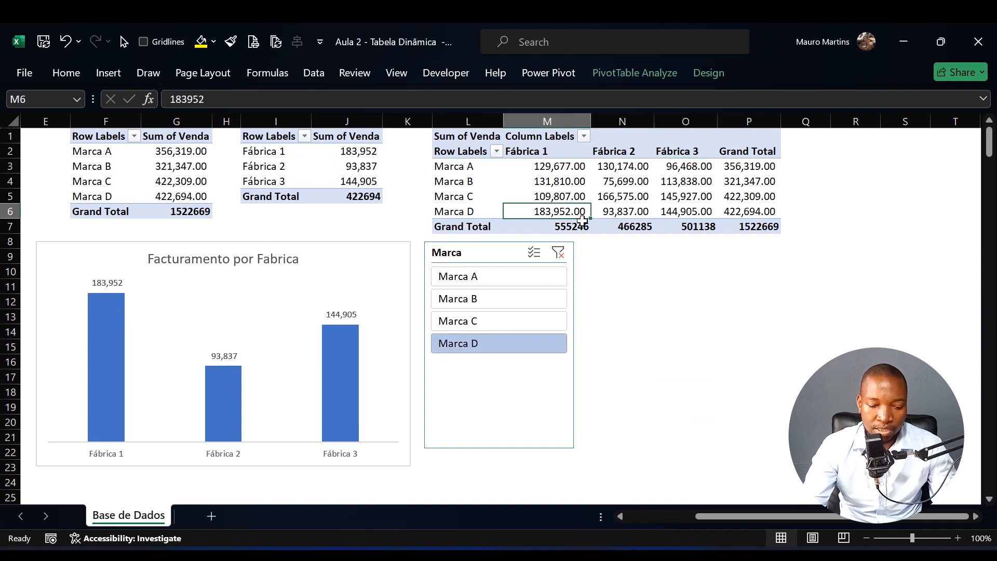
left_click(617, 213)
left_click(689, 211)
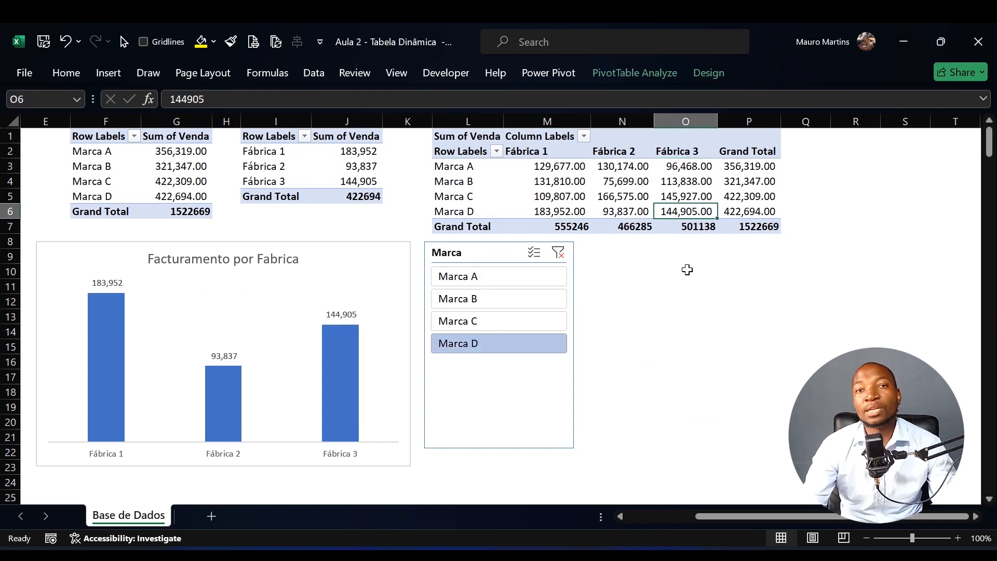
left_click(688, 318)
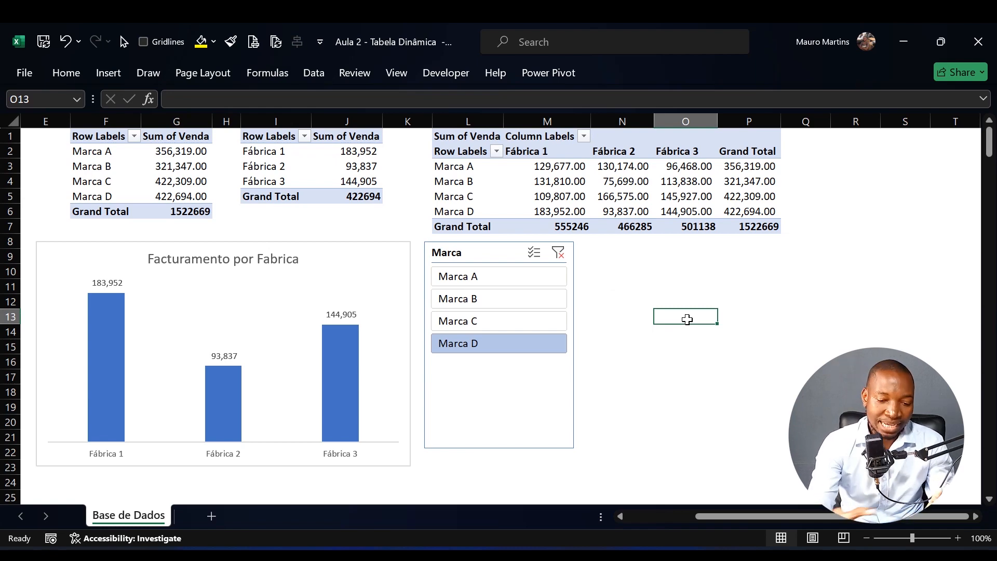